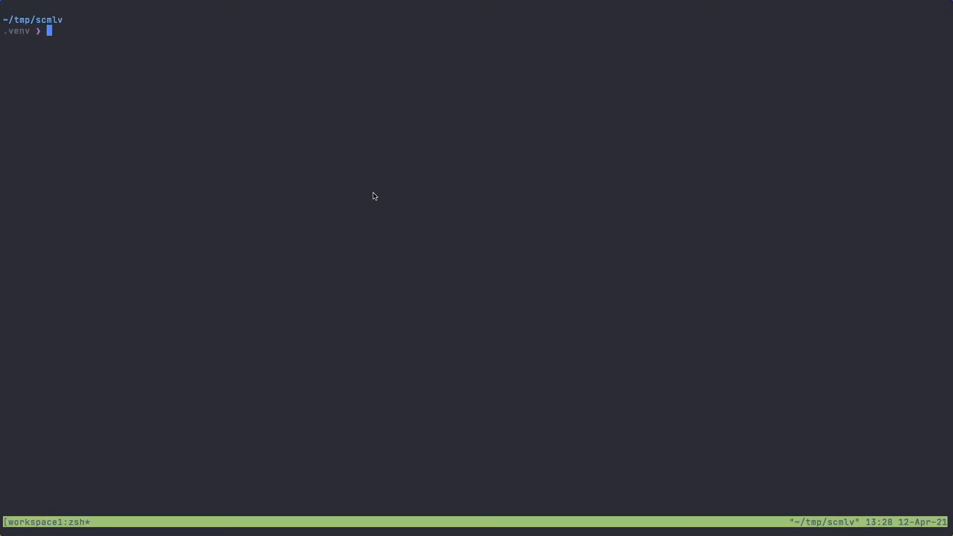
Install the scml-vis package with pip in the project's virtual environment
text(pip install )
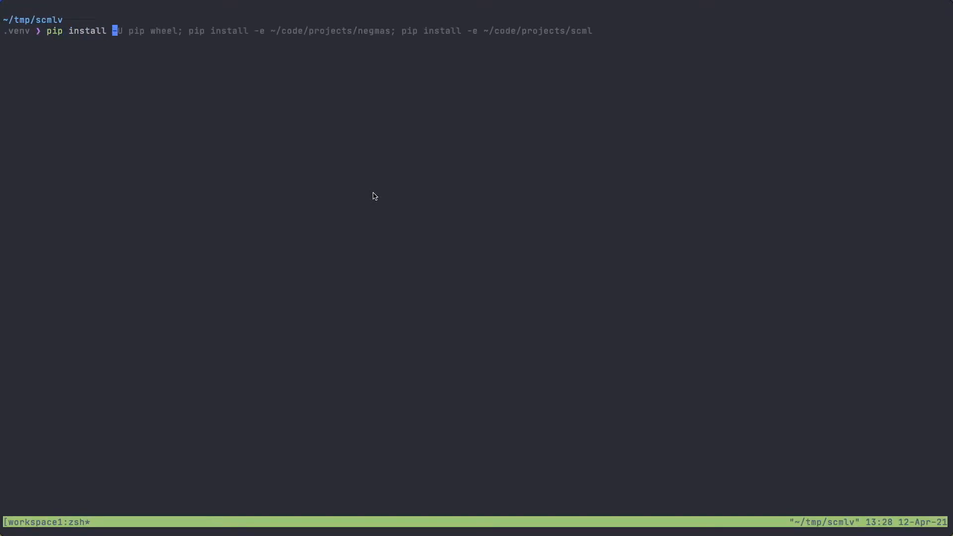
text(scml-vis)
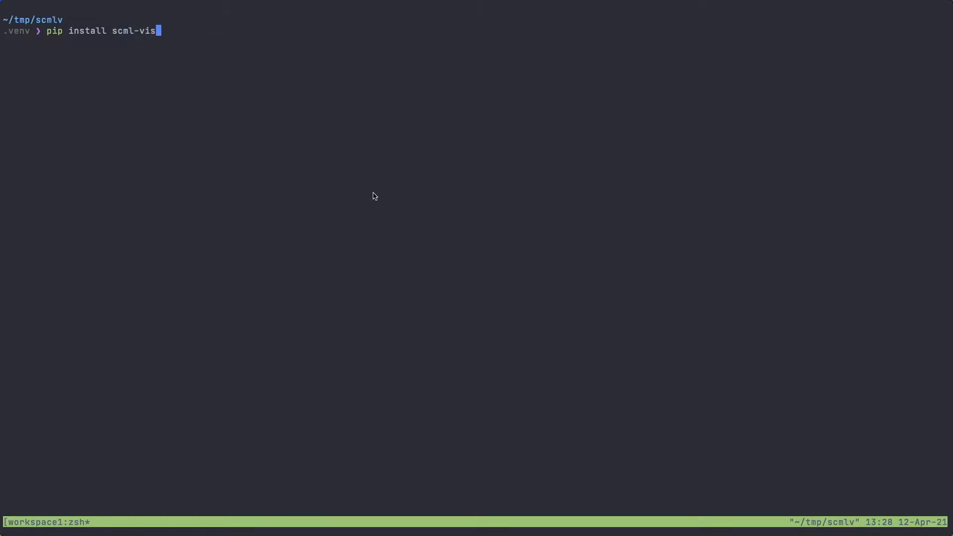
key(Return)
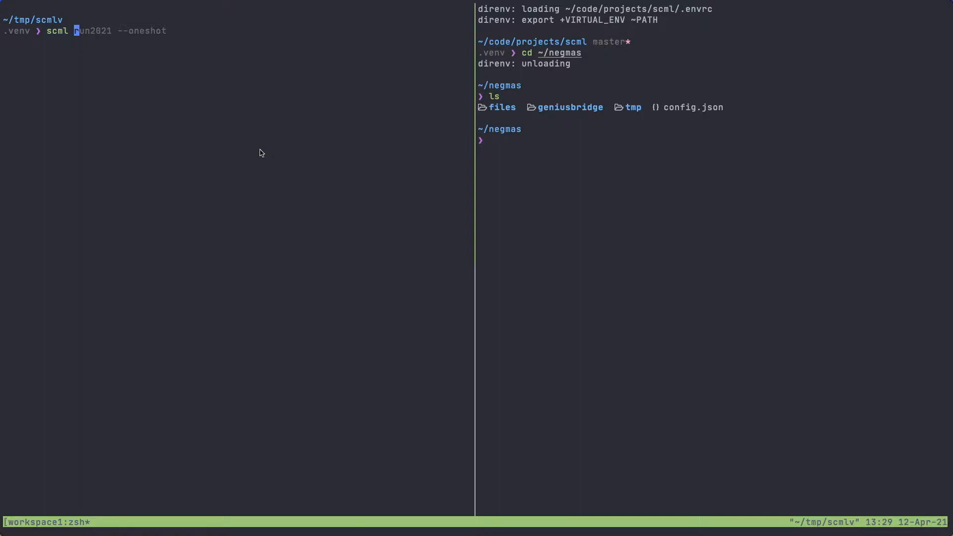
Run a one-shot SCML simulation with the command "scml run2021 --oneshot"
text(run)
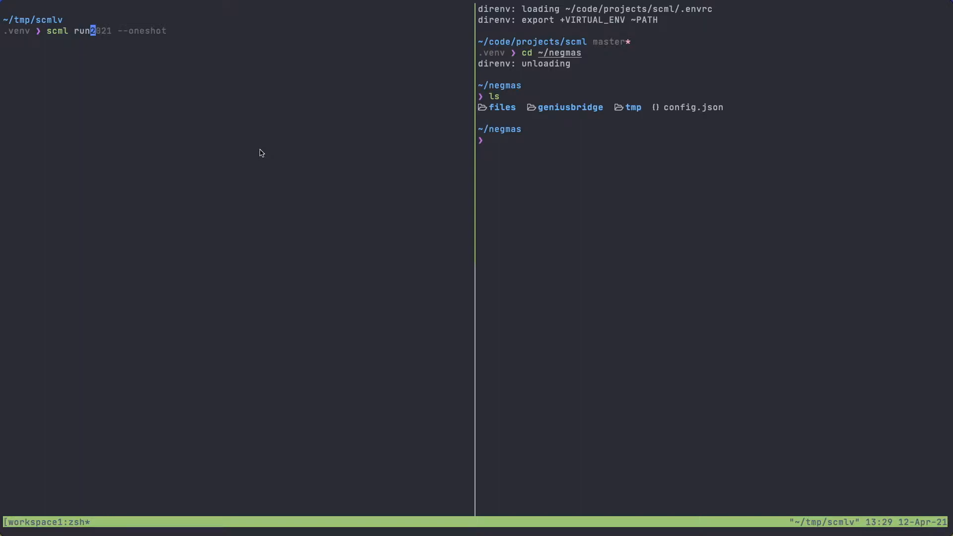
key(Right)
key(Return)
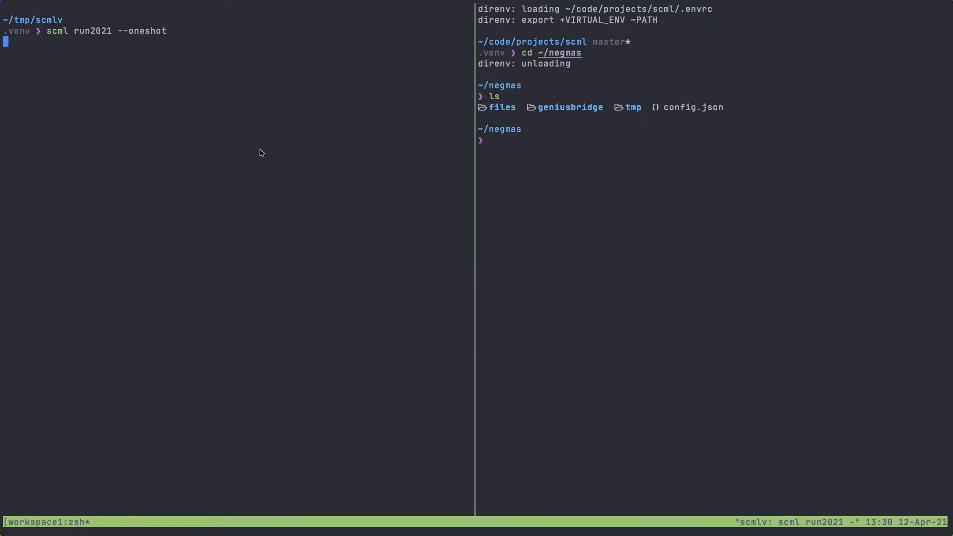
Open the ~/negmas folder in the vifm file manager in the other terminal pane
click(589, 178)
text(vifm .)
key(Return)
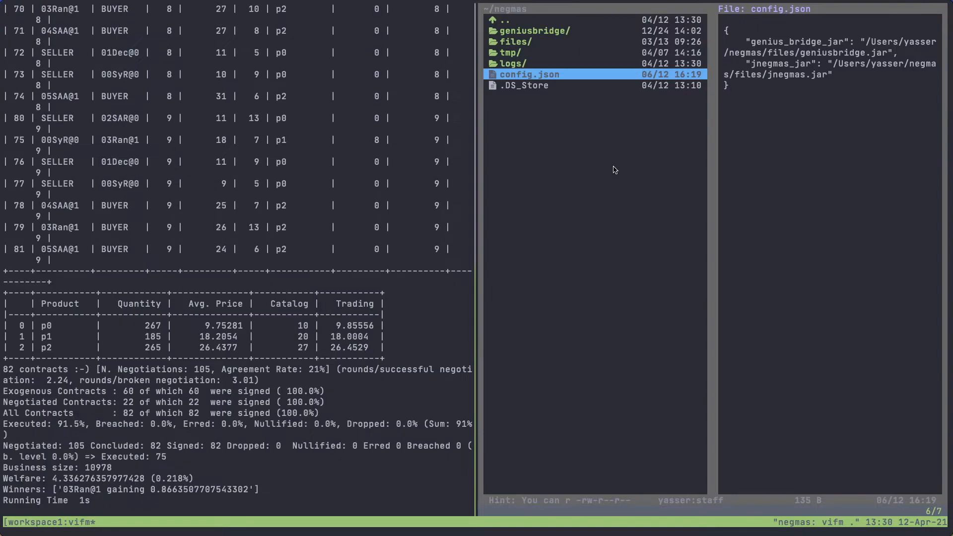
click(366, 459)
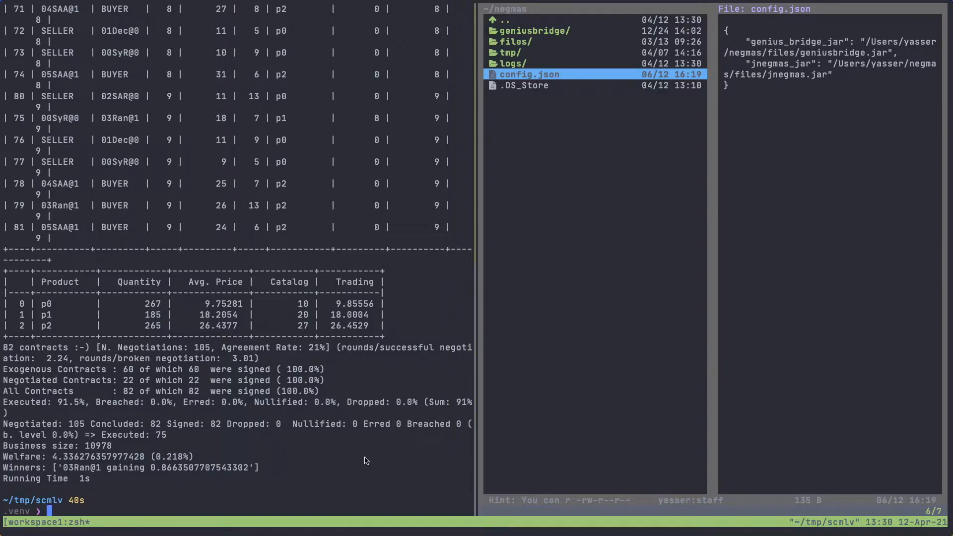
click(585, 223)
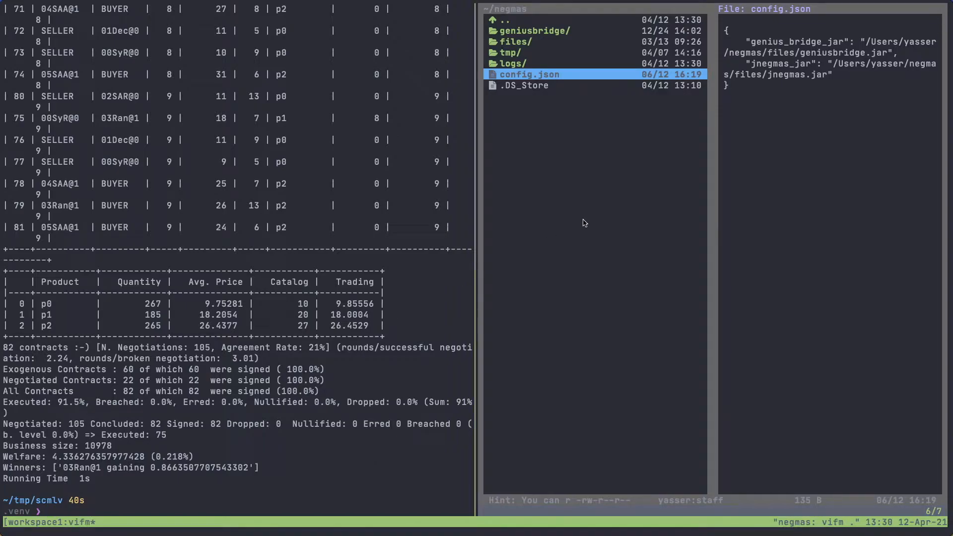
key(k)
key(l)
key(j)
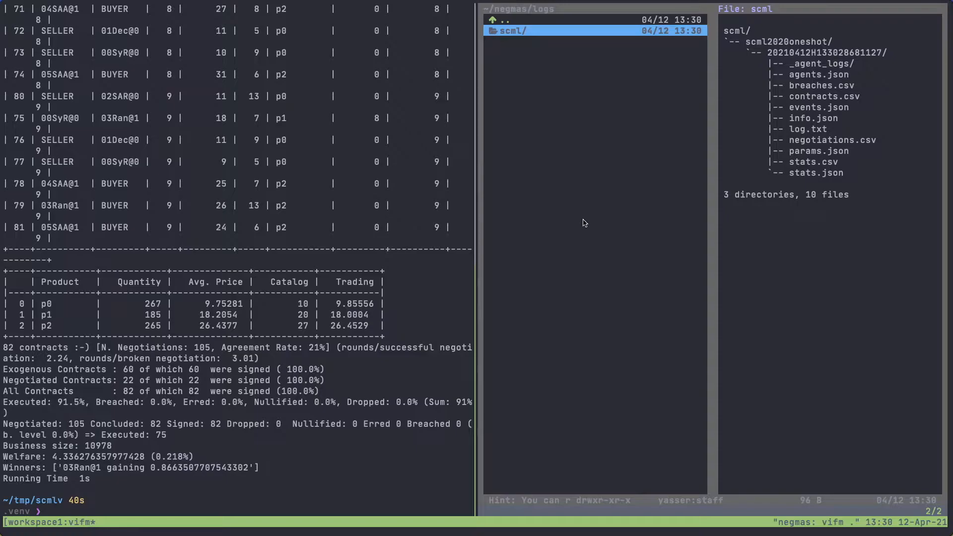
key(l)
key(j)
key(l)
key(j)
key(l)
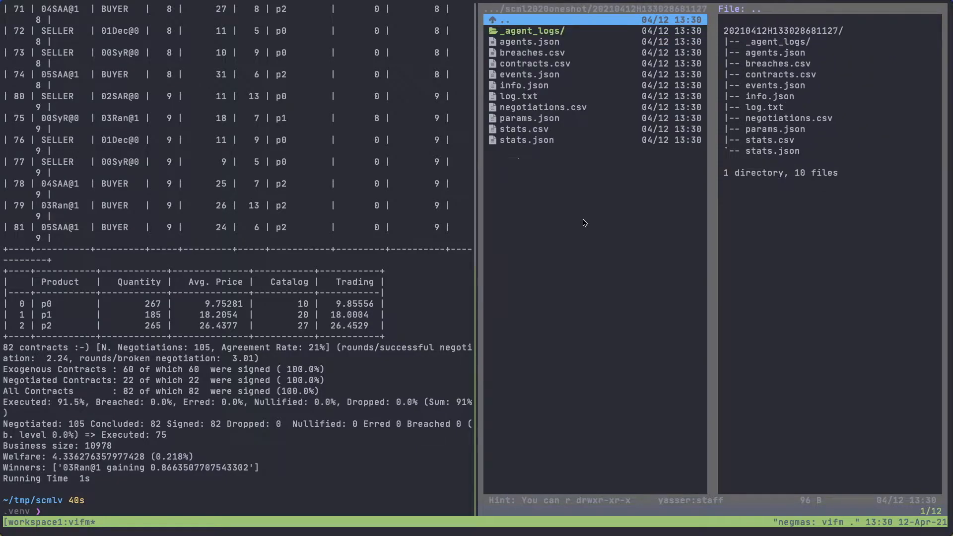
Go through the generated log files one by one down to negotiations.csv, previewing their contents
key(j)
key(j)
key(j)
key(j)
key(j)
key(j)
key(j)
key(j)
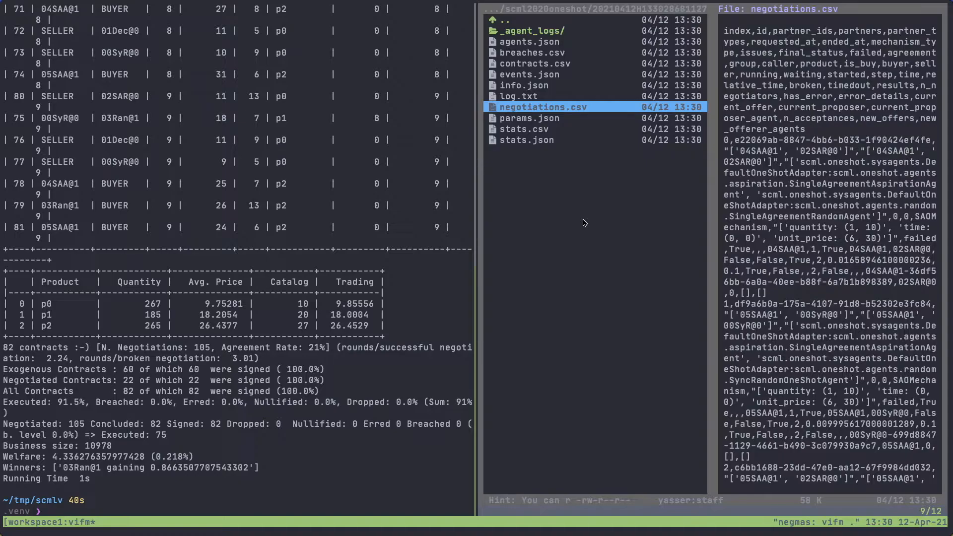
Clear the simulation output from the shell pane and enlarge the terminal text
click(409, 429)
text(s)
key(BackSpace)
text(clear)
key(Return)
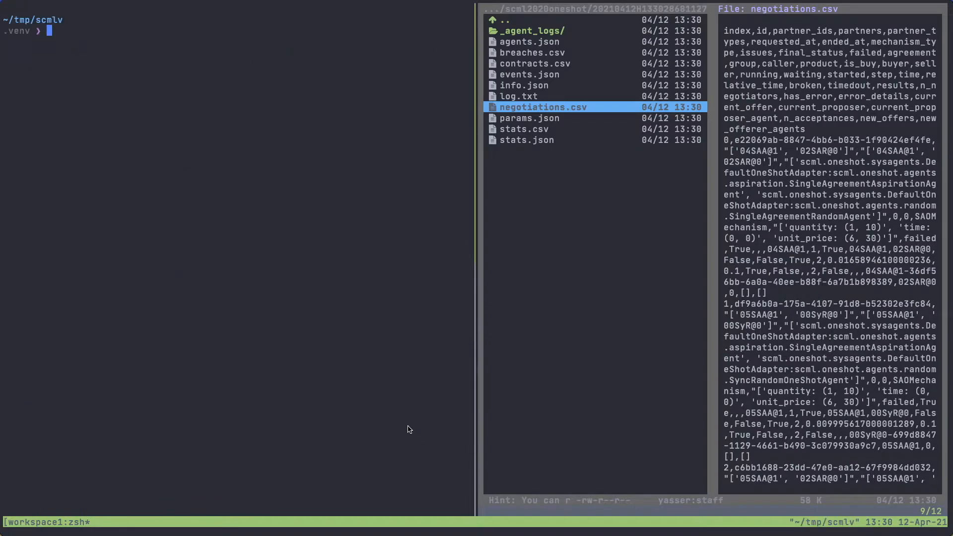
key(super+equal)
key(super+equal)
key(super+equal)
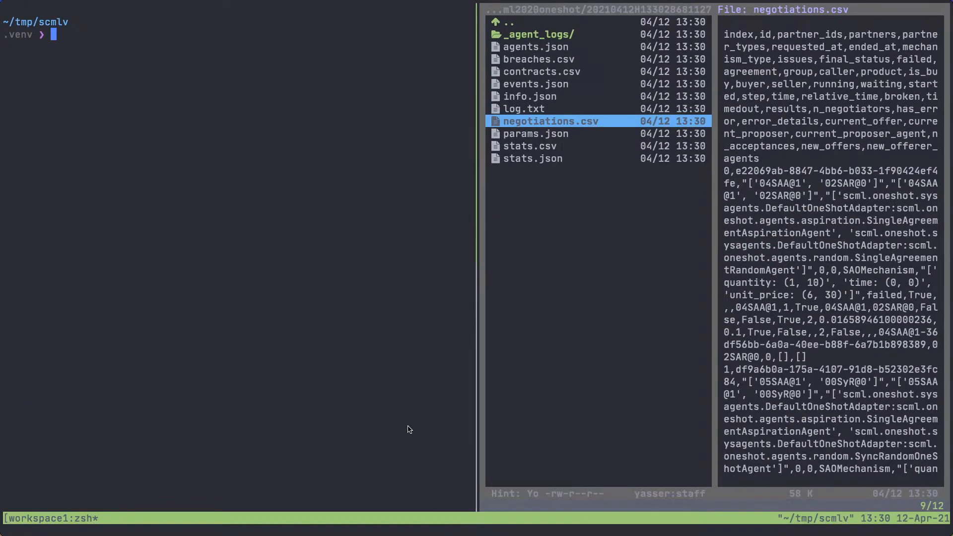
text(scml-v)
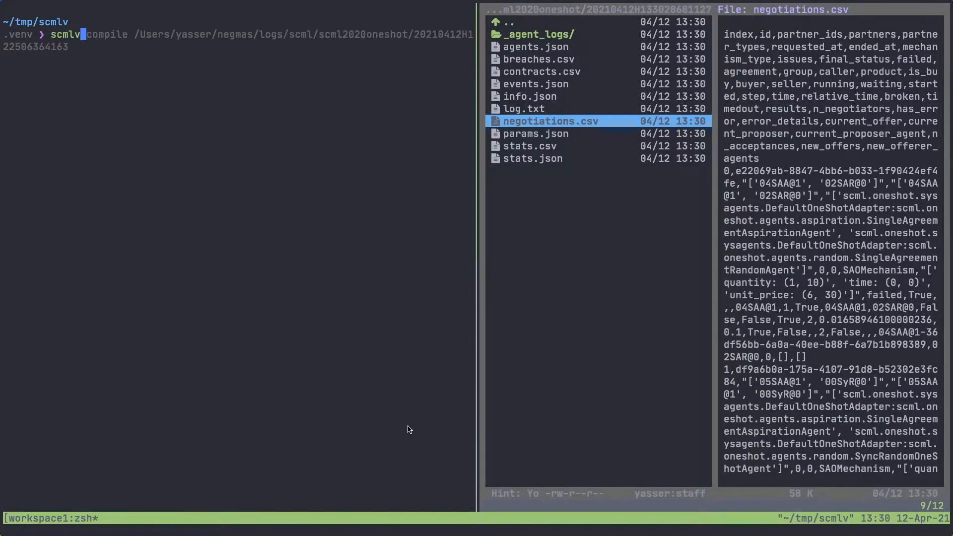
text(i)
key(BackSpace)
key(BackSpace)
text(-vi)
key(BackSpace)
key(BackSpace)
key(BackSpace)
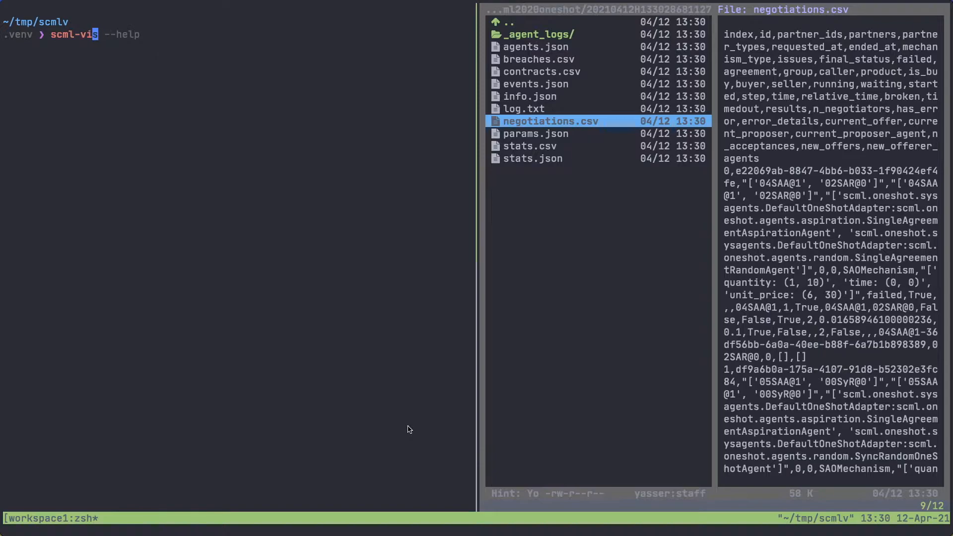
text(v)
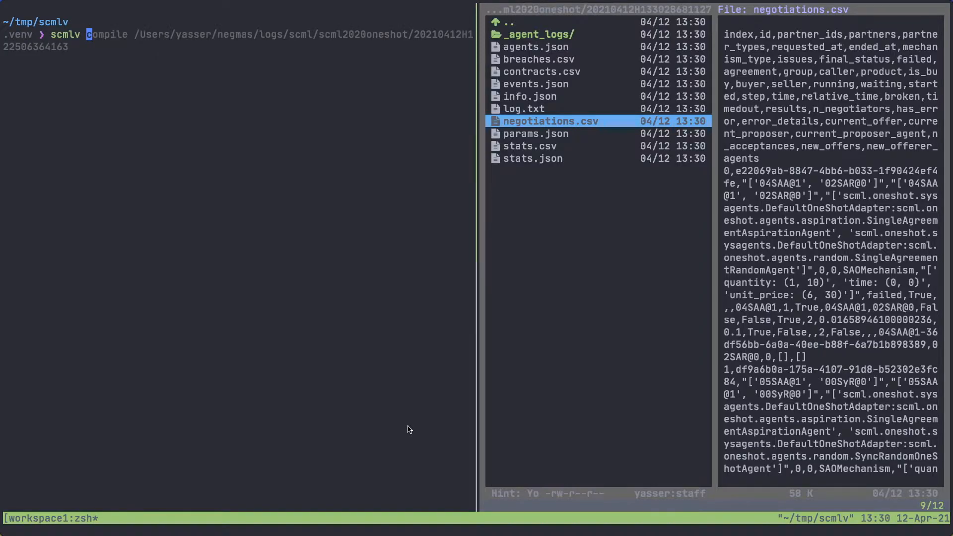
text( show)
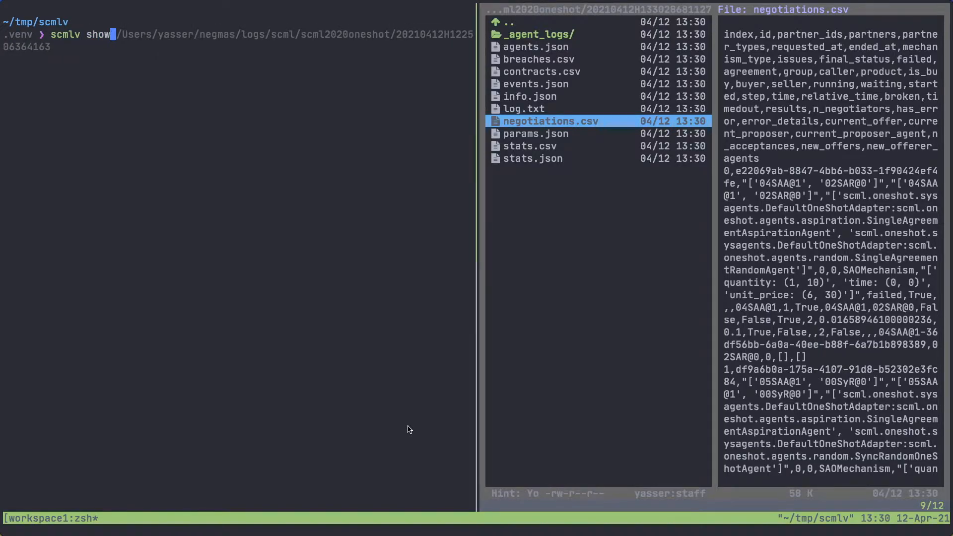
text( ~/negmas/logs/scml/s)
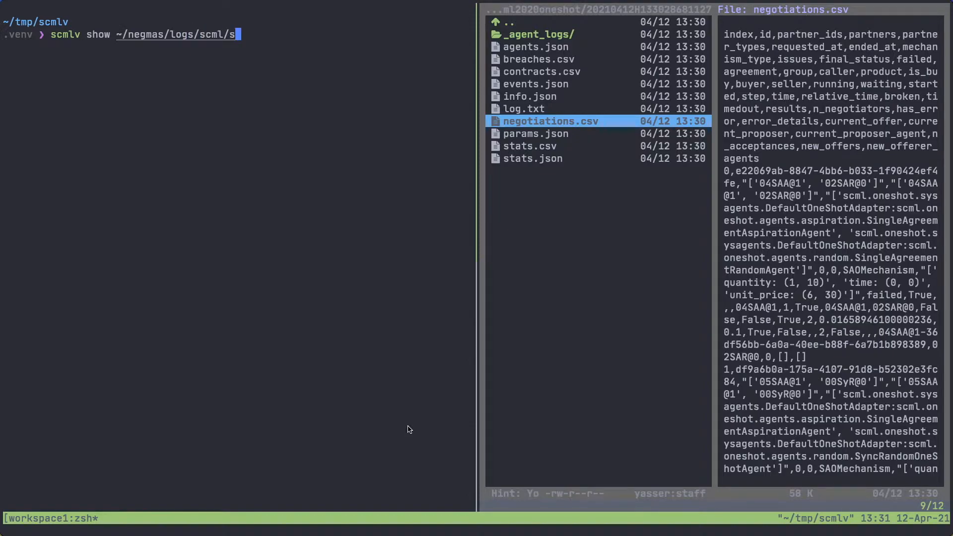
key(Tab)
key(Tab)
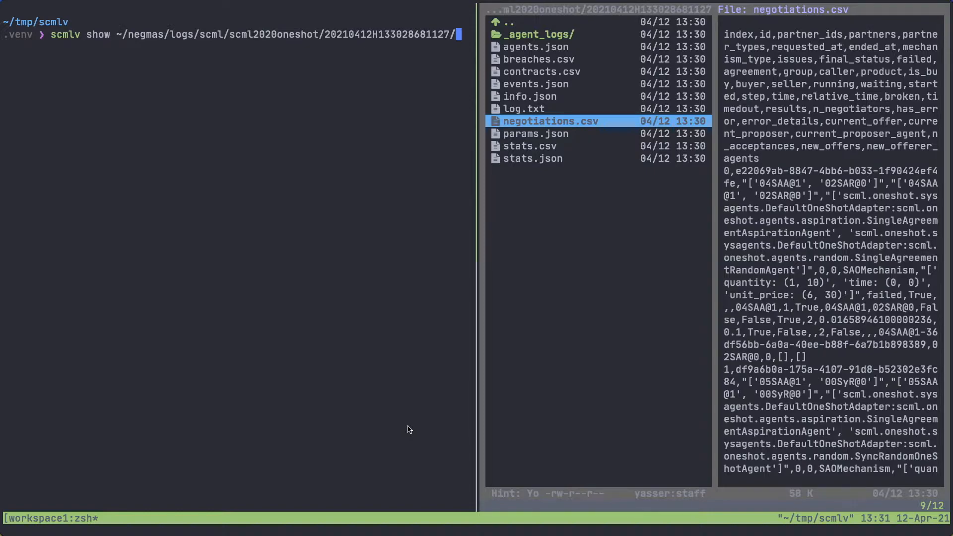
key(Return)
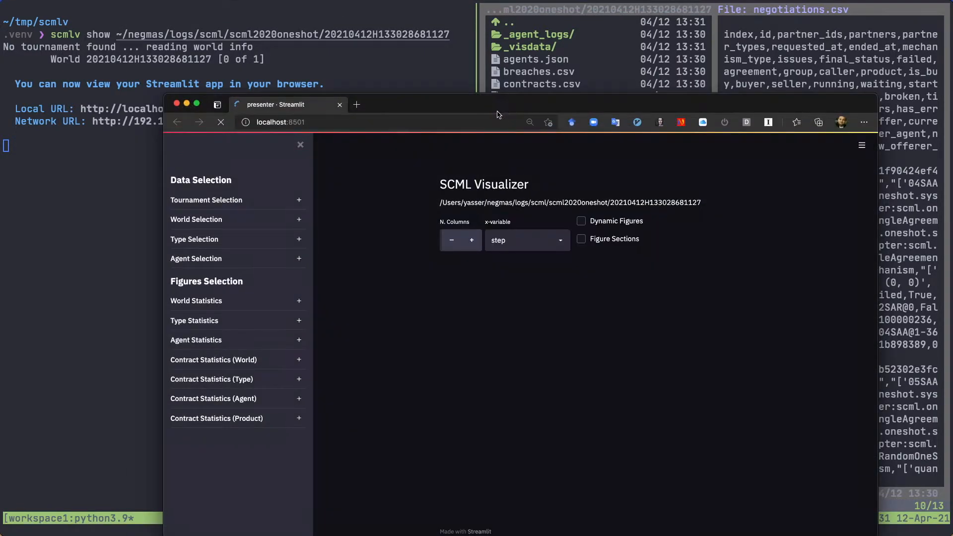
Switch to the browser showing SCML Visualizer, maximize its window, and enable Wide mode in the app settings
double_click(498, 111)
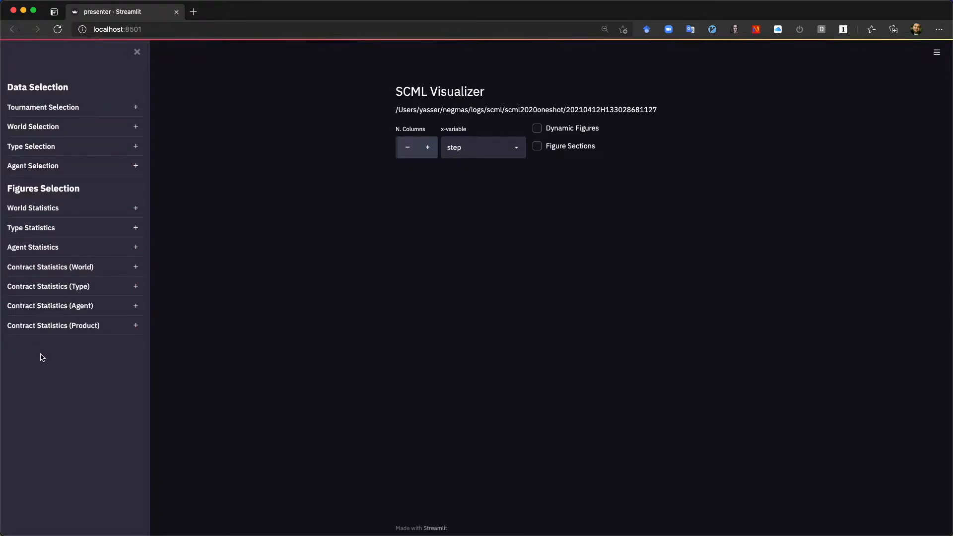
click(940, 59)
click(889, 218)
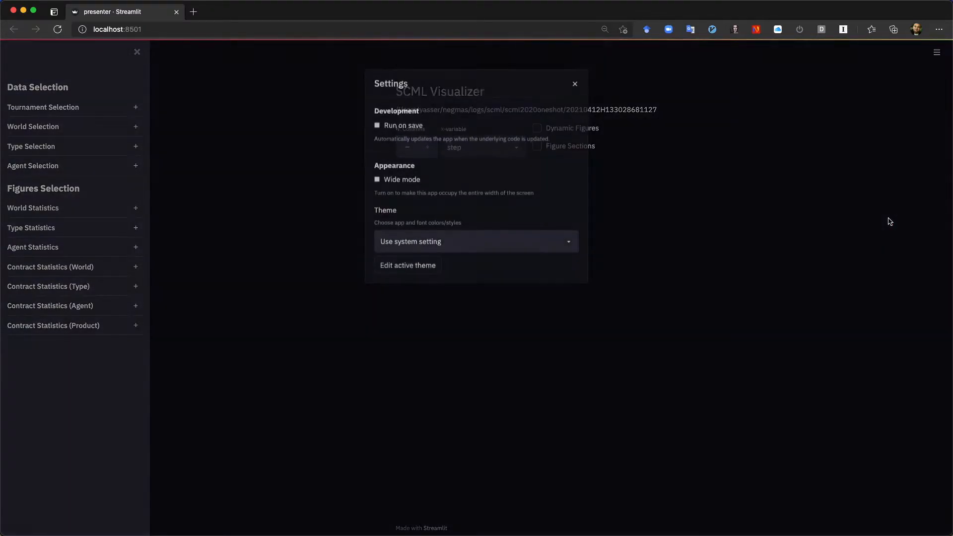
click(408, 180)
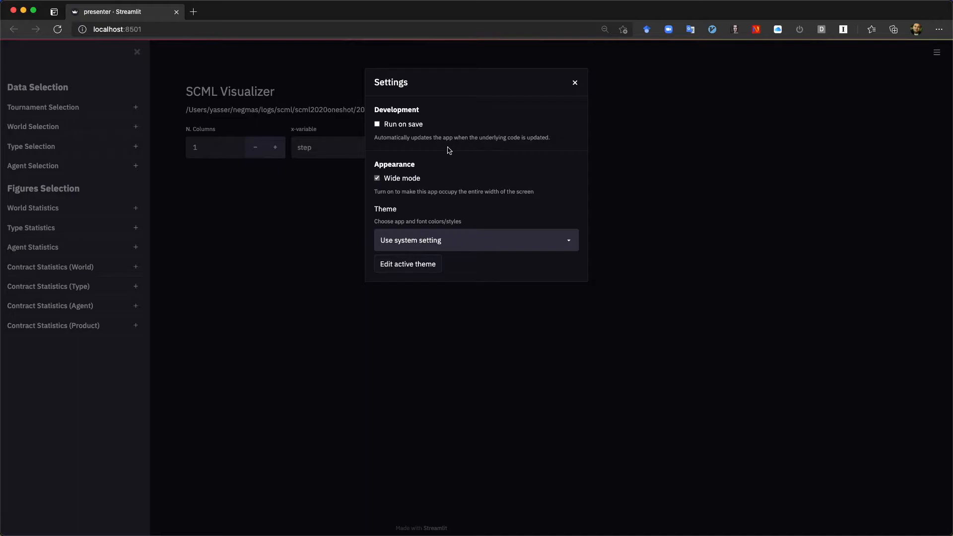
click(575, 83)
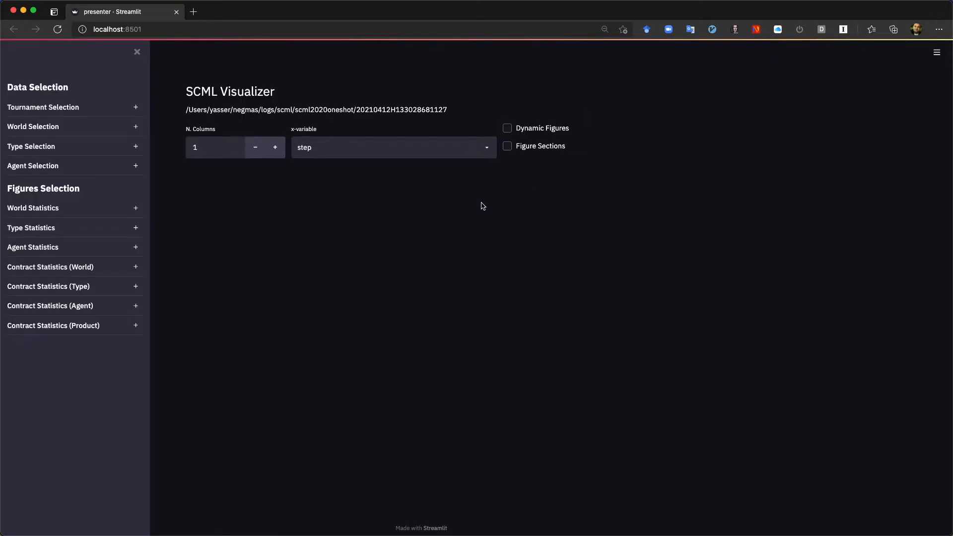
key(super+equal)
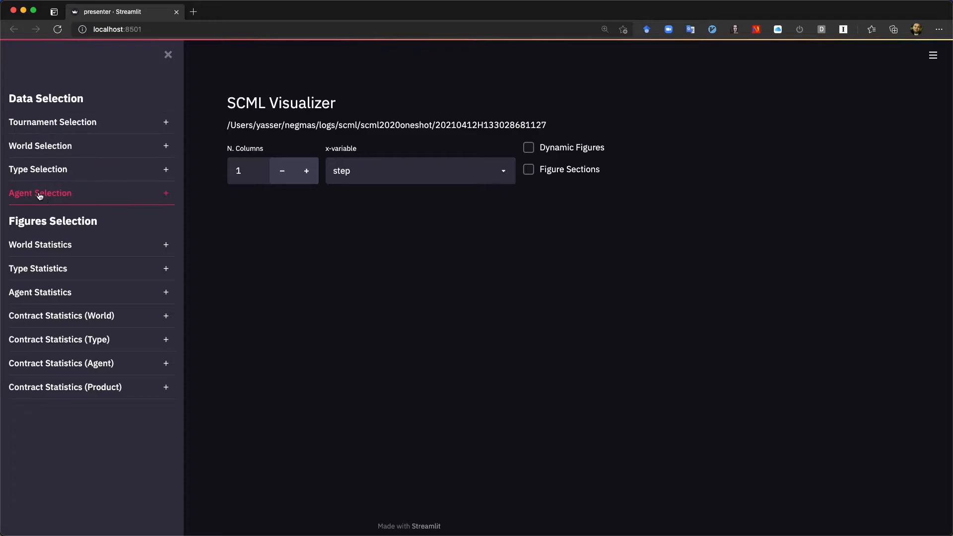
Examine the options under Tournament Selection and World Selection, including the list of available worlds, leaving both sections collapsed
click(46, 123)
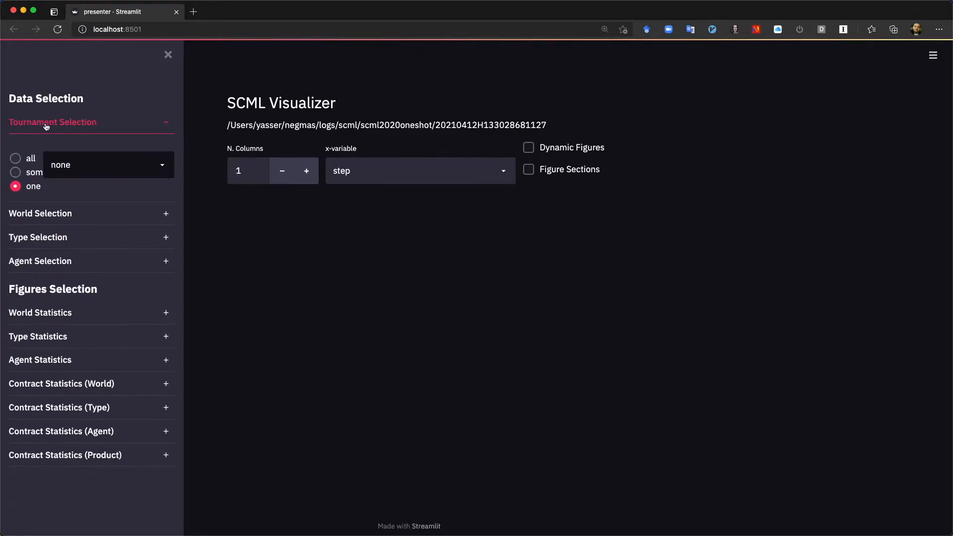
click(44, 123)
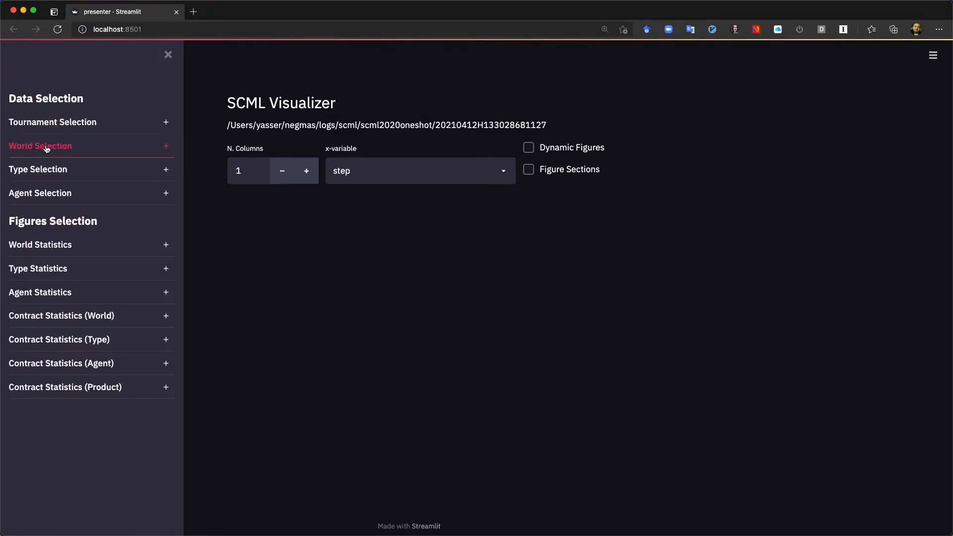
click(43, 145)
click(164, 189)
click(164, 190)
click(165, 191)
click(40, 146)
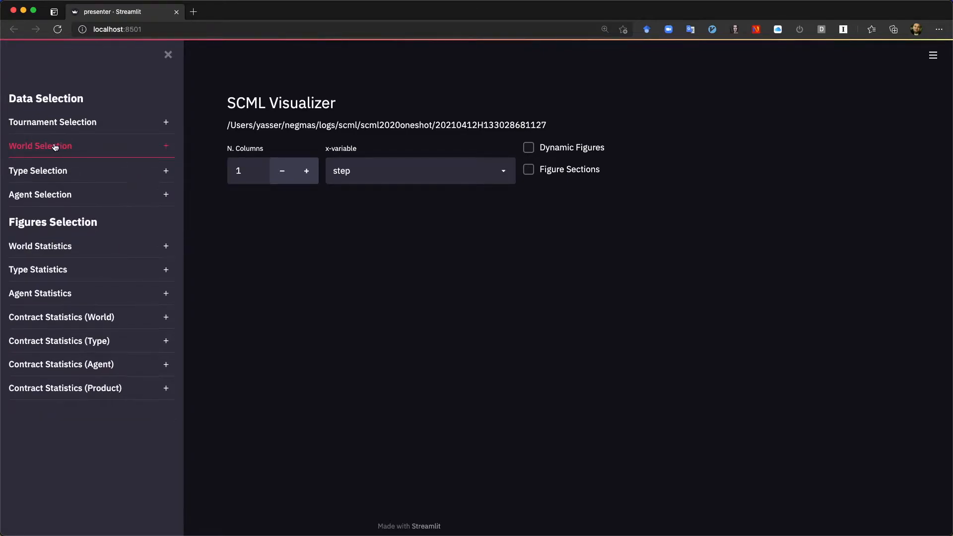
Restrict Type Selection to one agent type, scml.DecentralizingAgent
click(47, 174)
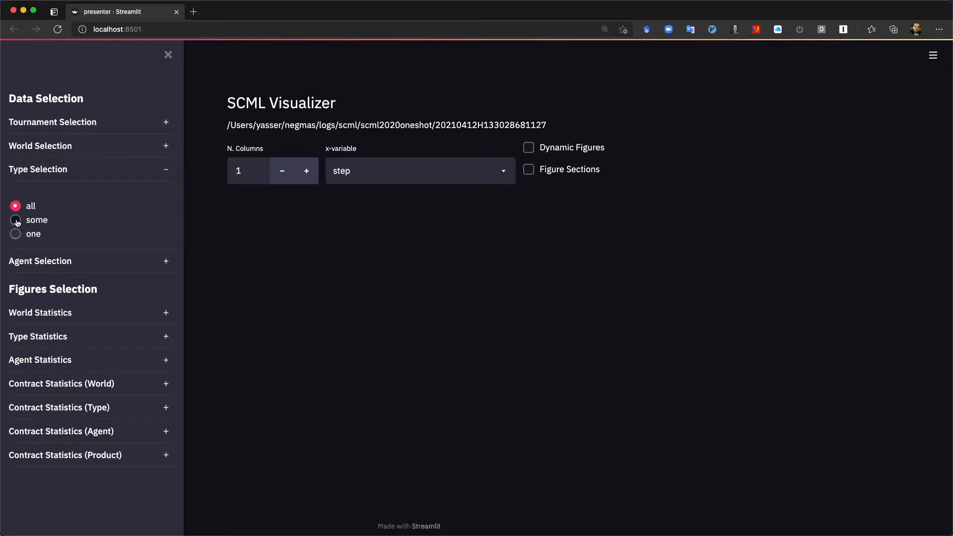
click(17, 236)
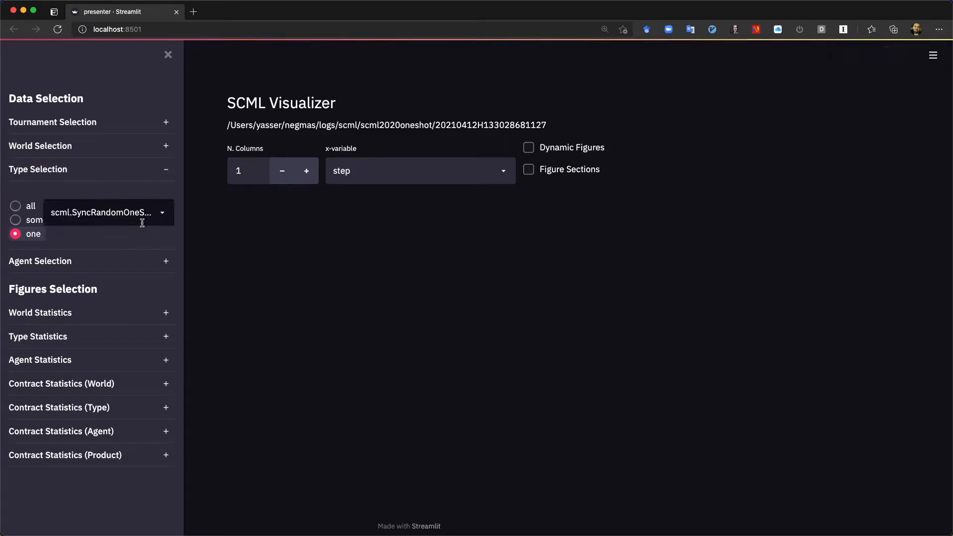
click(163, 213)
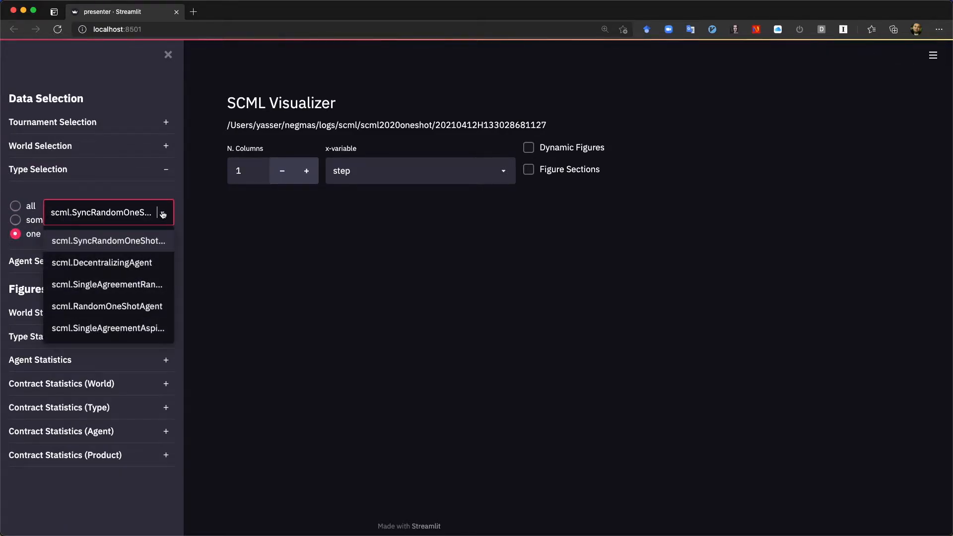
click(100, 265)
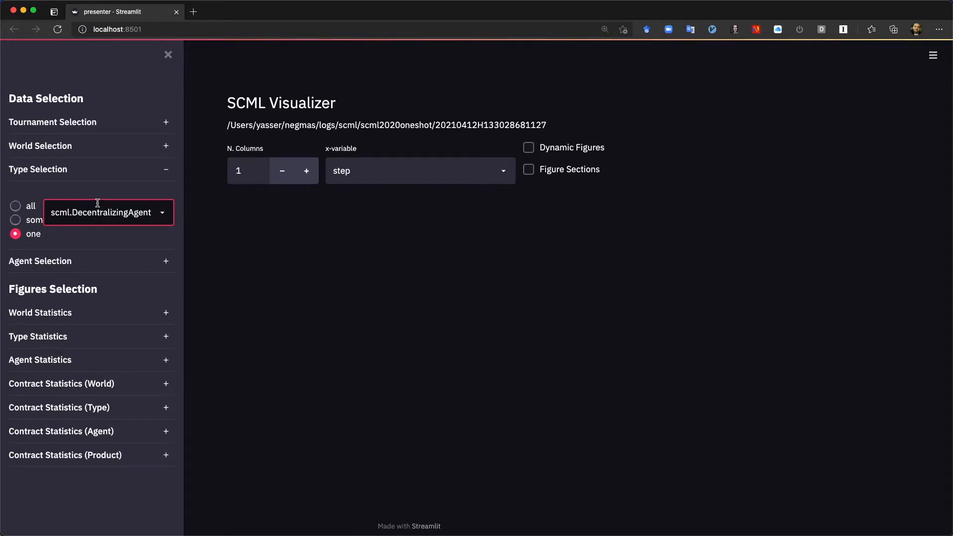
Set Type Selection to some and choose the types scml.DecentralizingAgent and scml.RandomOneShotAgent
click(16, 221)
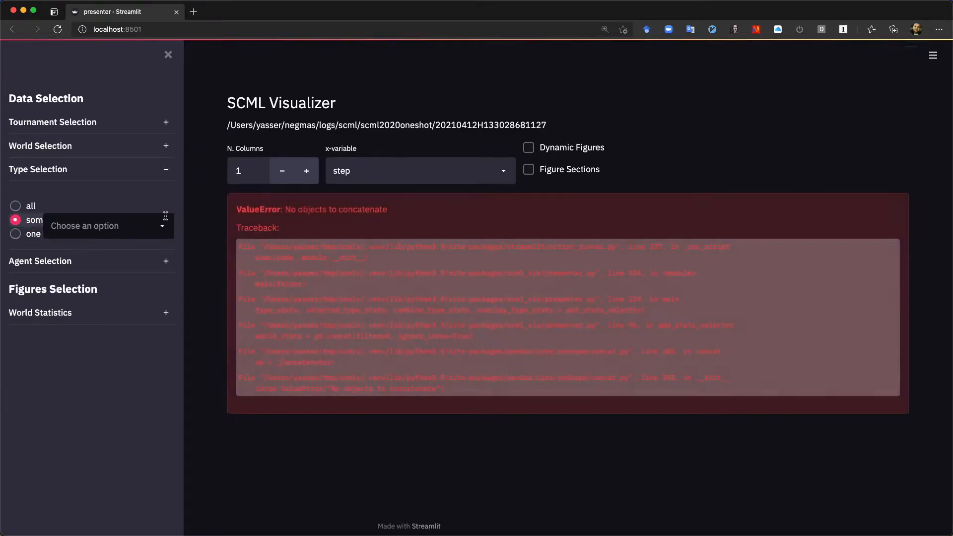
click(162, 226)
click(85, 276)
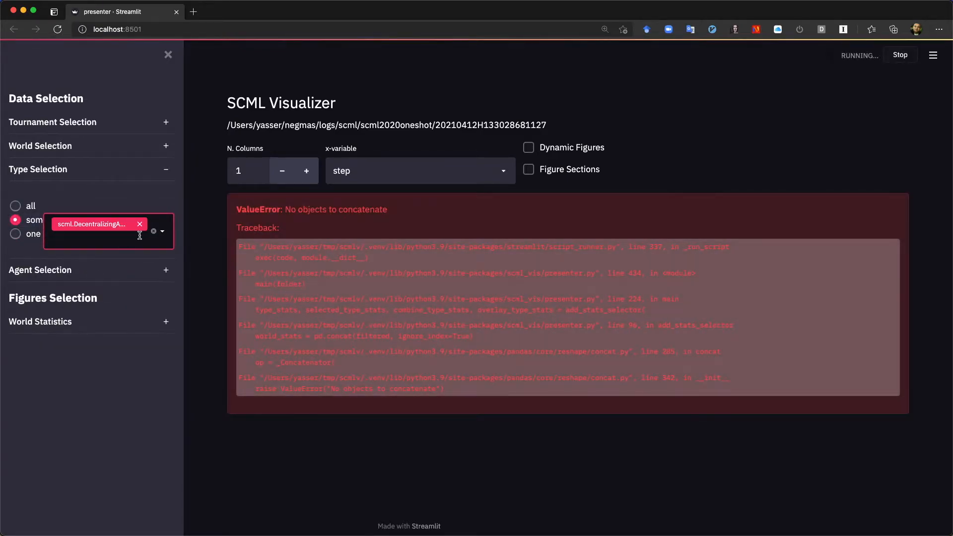
click(162, 232)
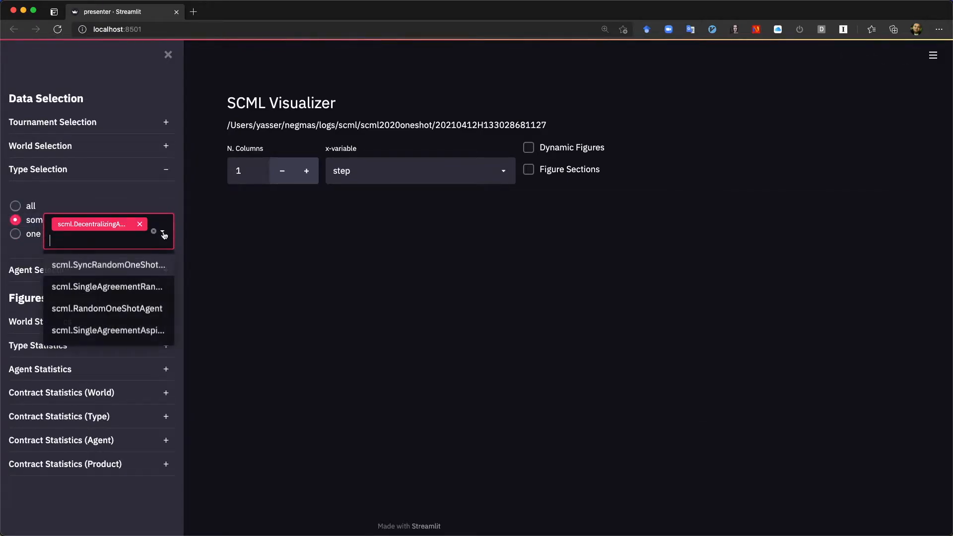
click(106, 308)
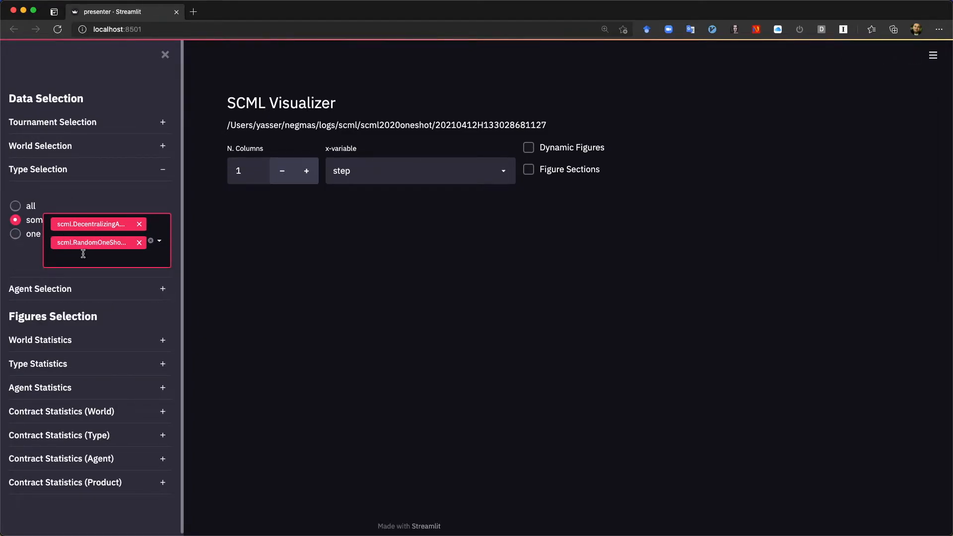
Set Type Selection back to all types and collapse the section
click(15, 206)
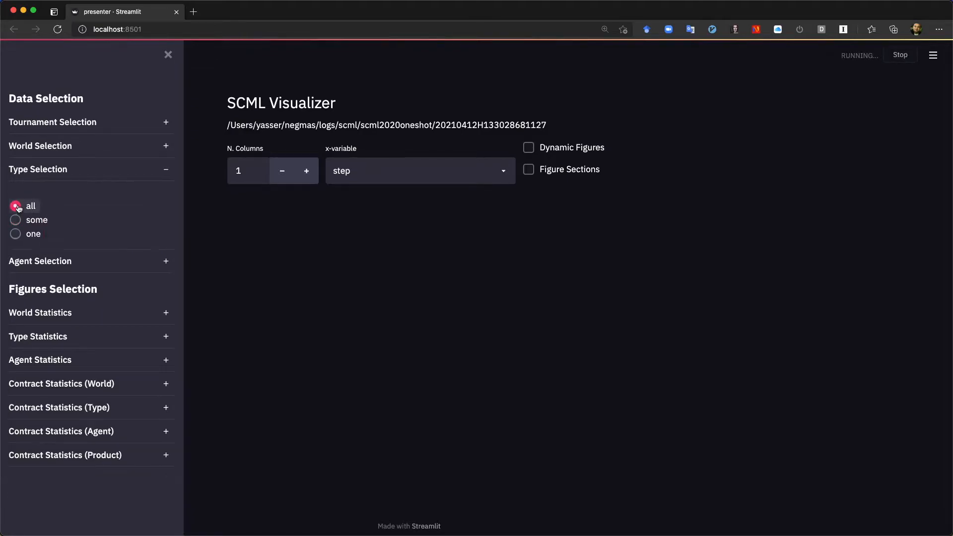
click(164, 173)
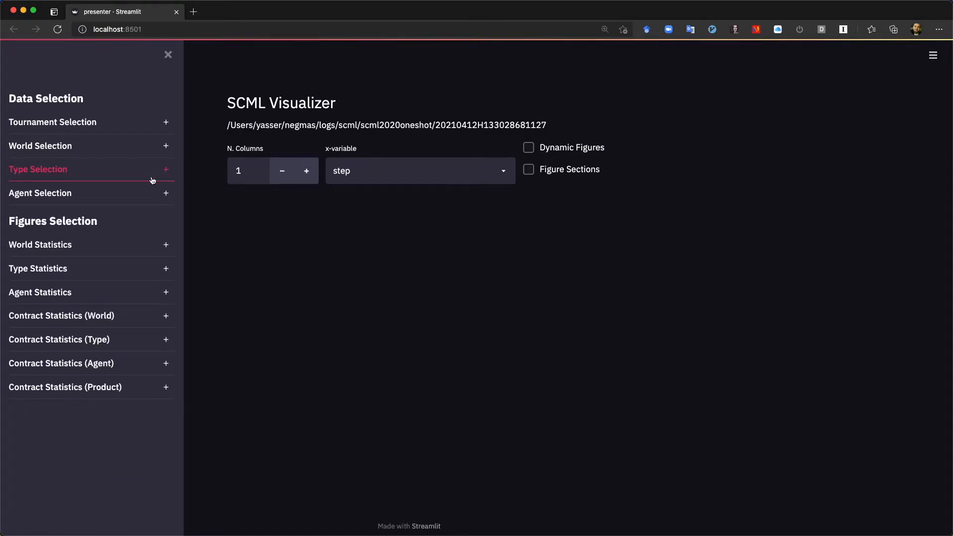
Examine the individual agents selectable under Agent Selection, leaving it set to all and collapsed
click(93, 197)
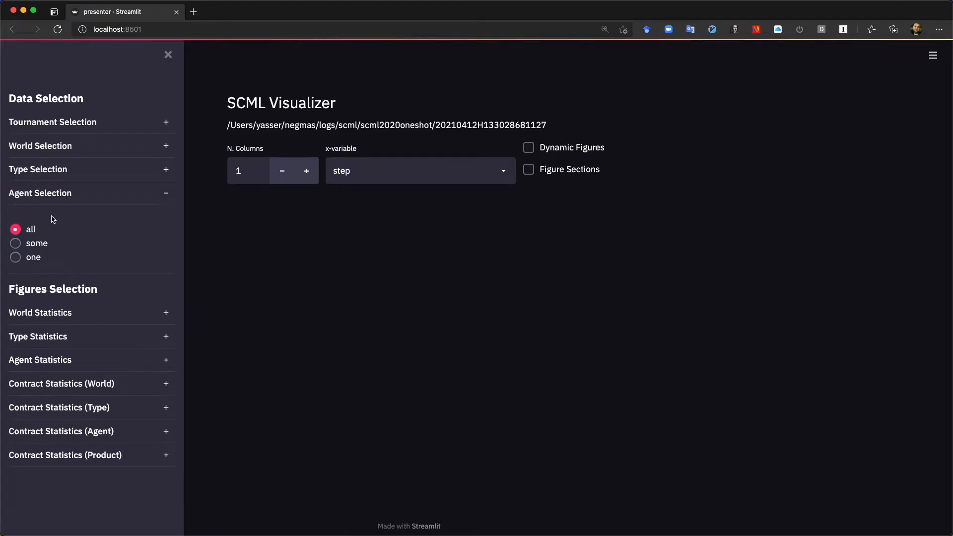
click(16, 257)
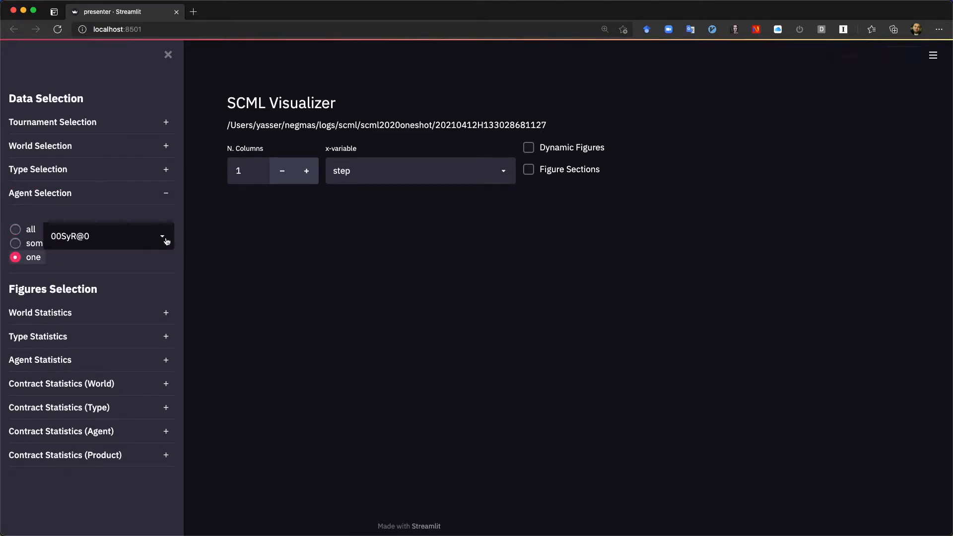
click(163, 238)
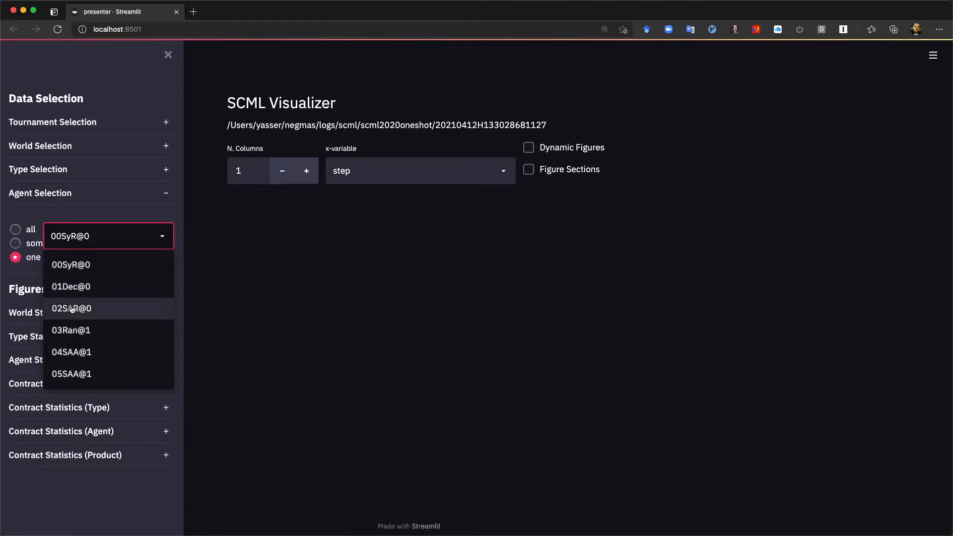
click(16, 231)
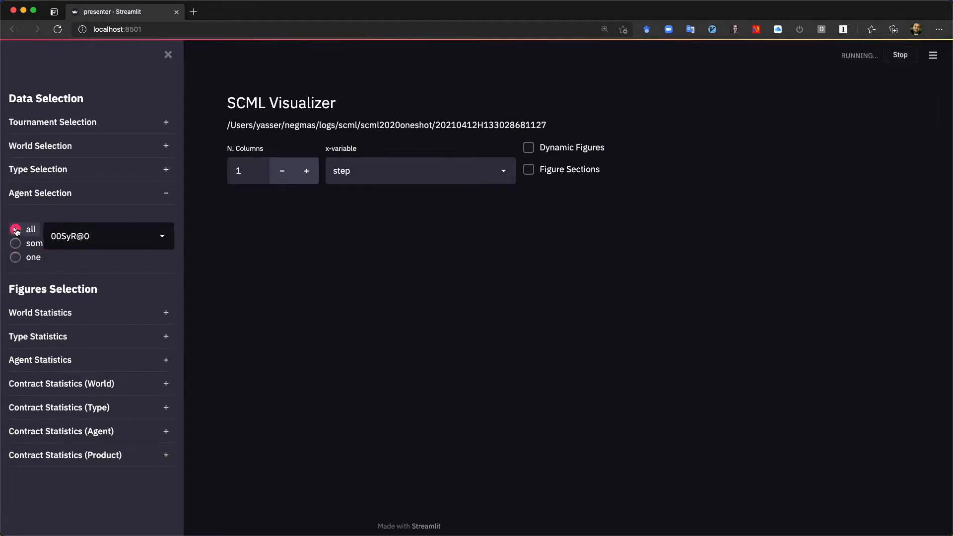
click(166, 195)
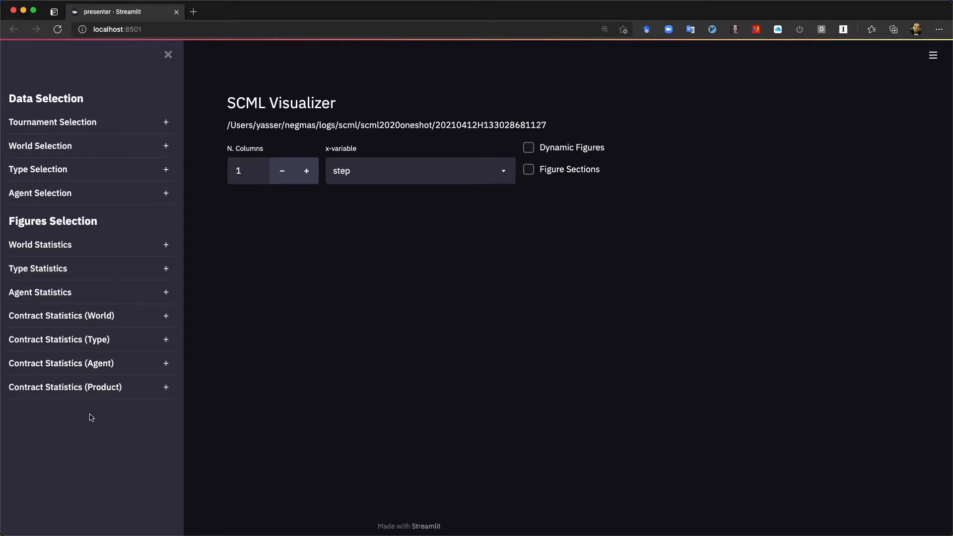
Set World Statistics to some and choose the n_contracts_executed statistic to plot
click(44, 248)
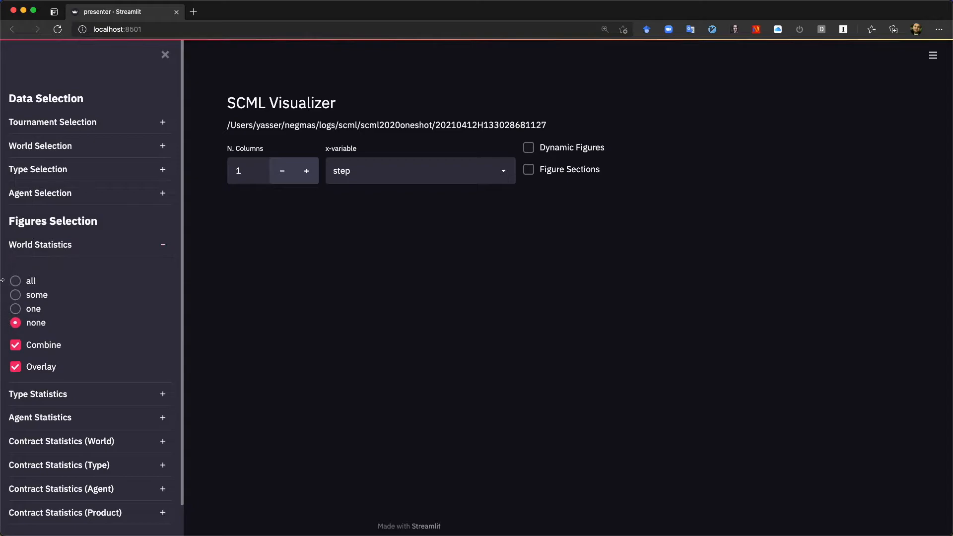
click(15, 295)
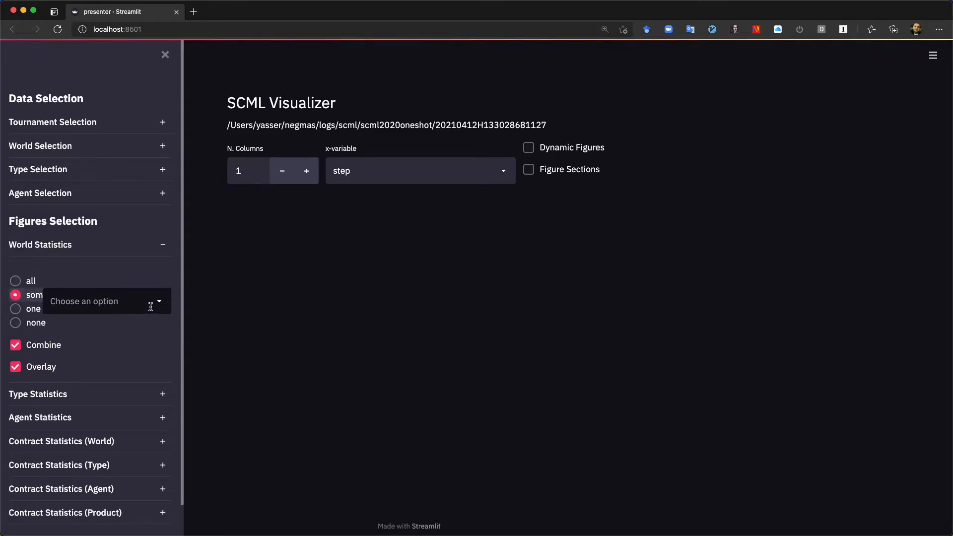
click(157, 303)
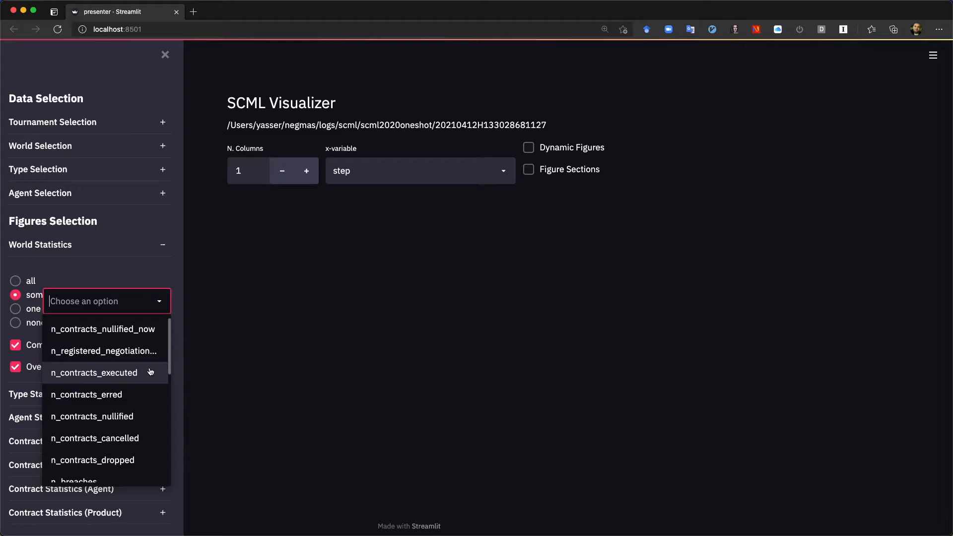
scroll(129, 428, down, 5)
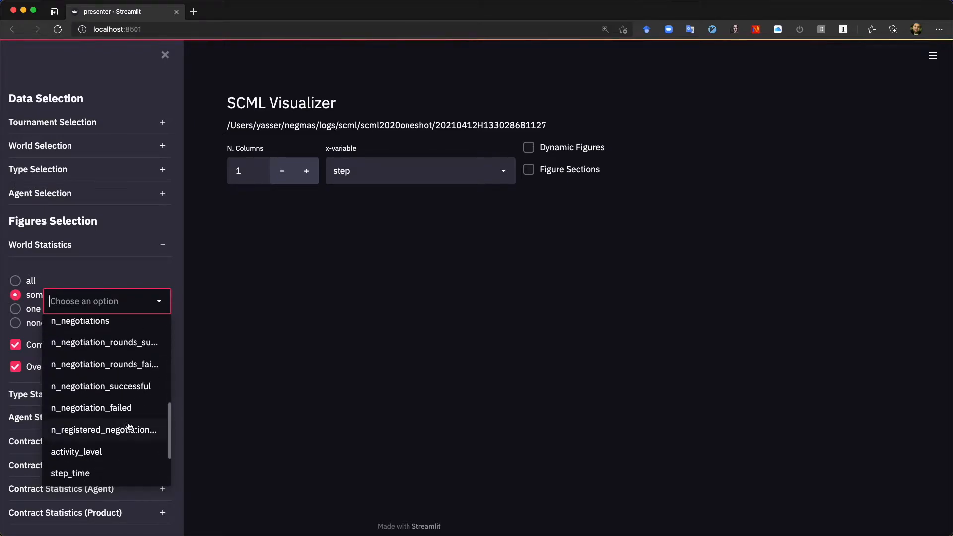
scroll(128, 422, up, 5)
scroll(114, 407, up, 2)
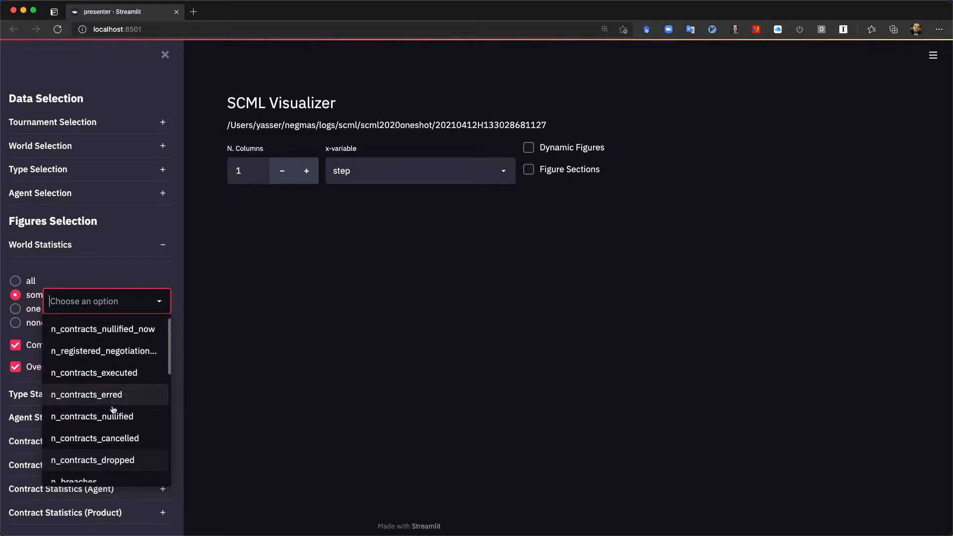
click(90, 373)
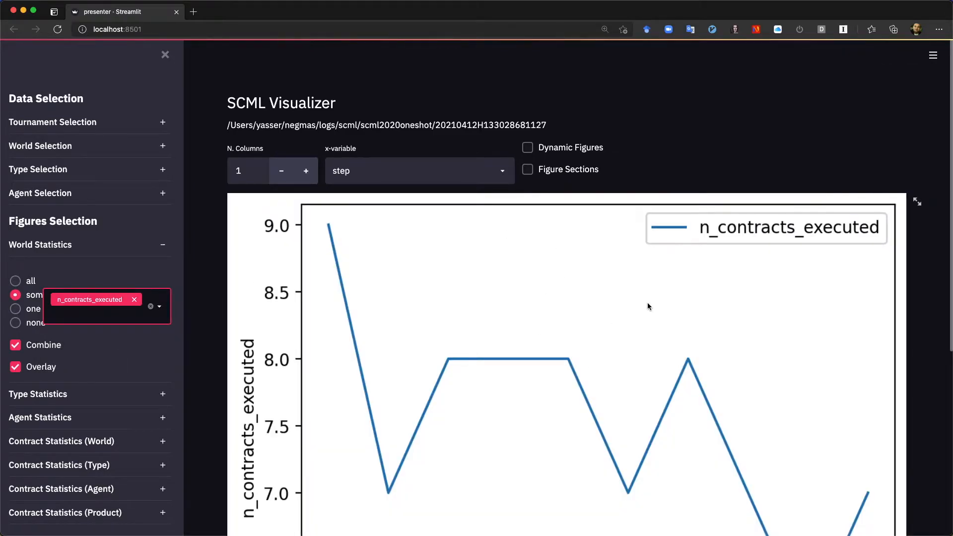
Set the number of figure columns to 2
click(287, 176)
click(285, 173)
click(304, 173)
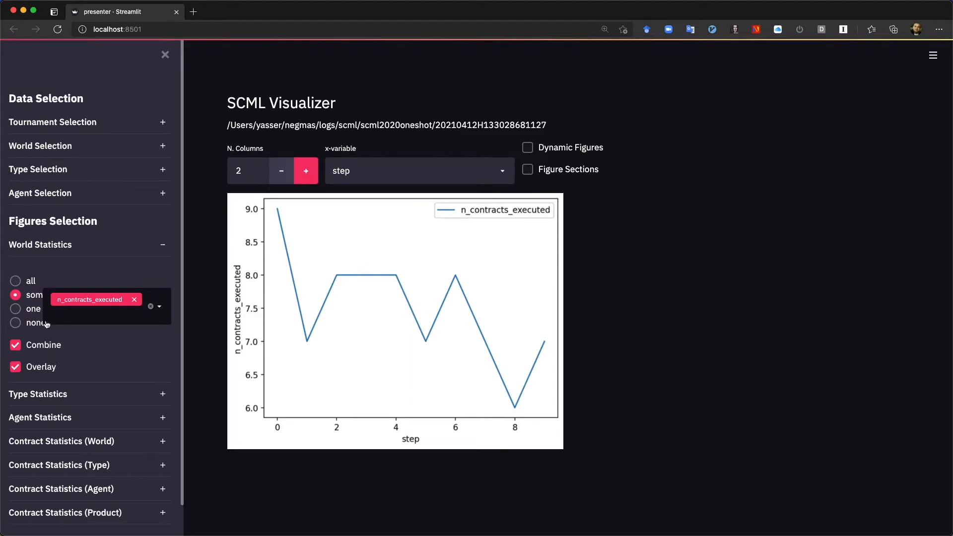
Add n_breaches to the World Statistics and turn off Overlay so each statistic gets its own figure
click(160, 308)
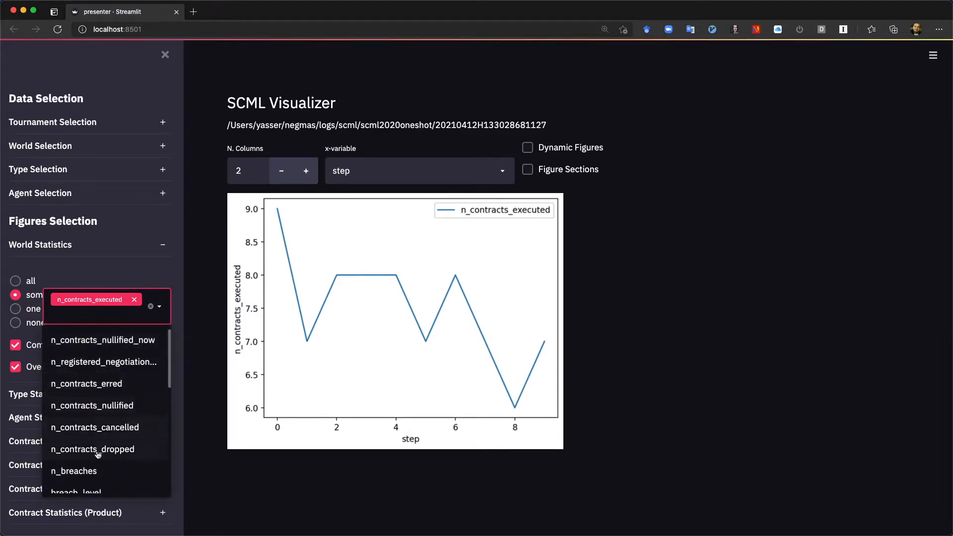
click(86, 470)
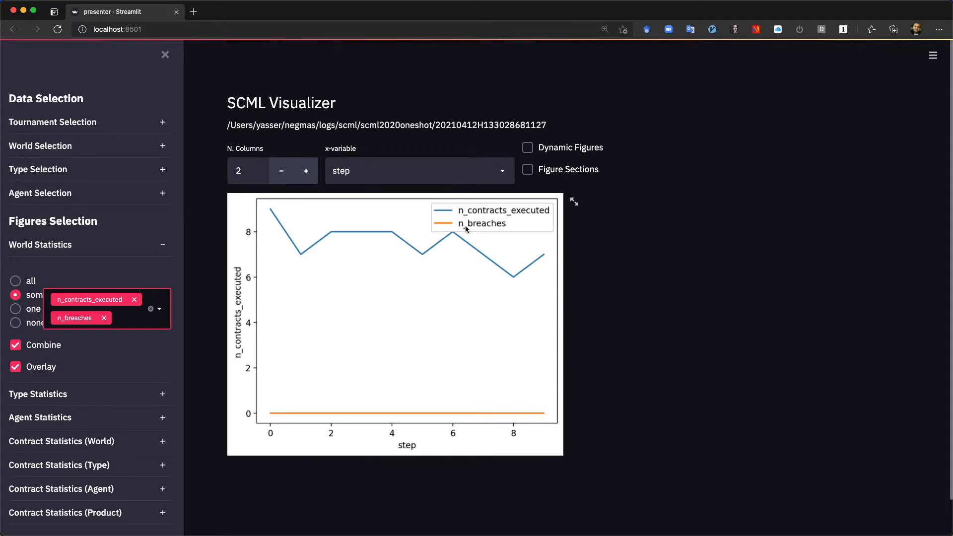
click(16, 370)
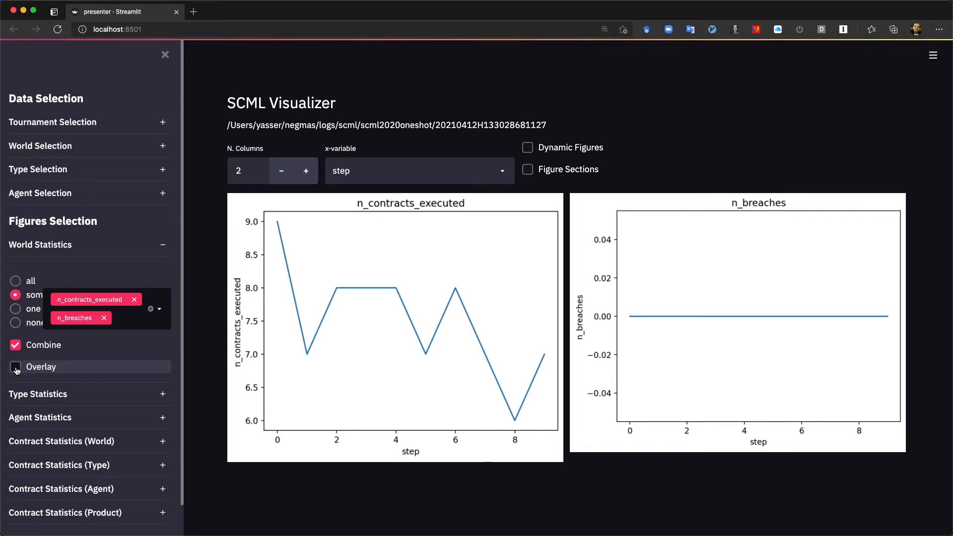
Compare the World Statistics figures with Combine off and on, leaving Combine enabled and the section collapsed
click(15, 347)
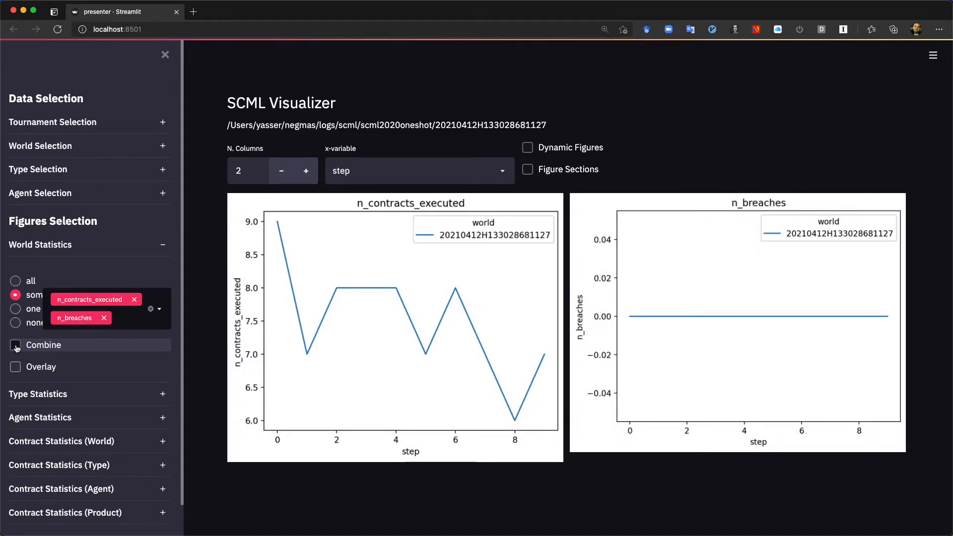
click(16, 347)
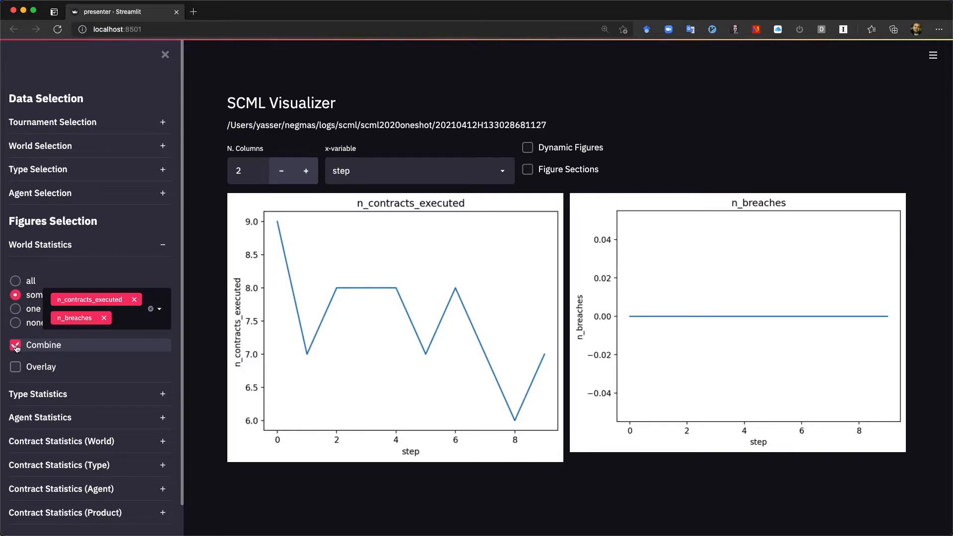
scroll(128, 365, down, 1)
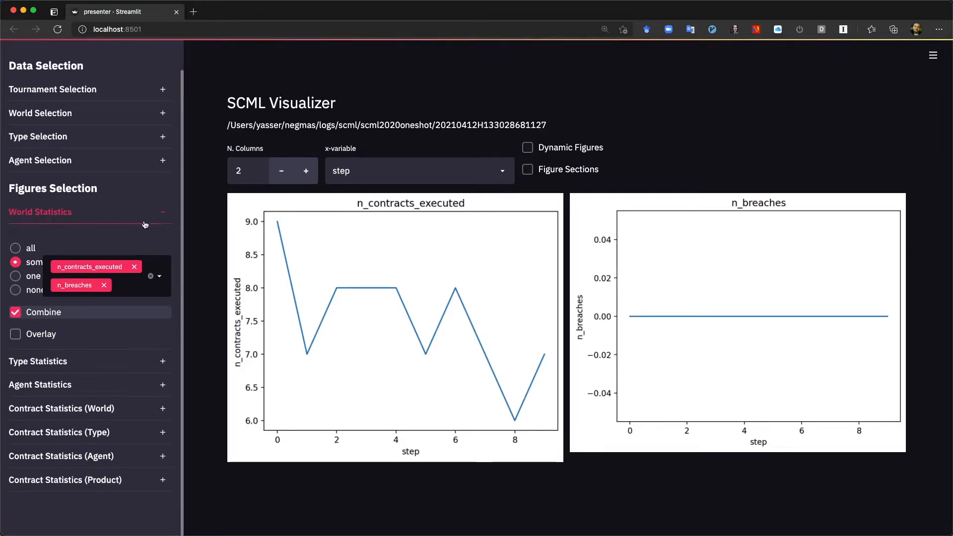
click(164, 215)
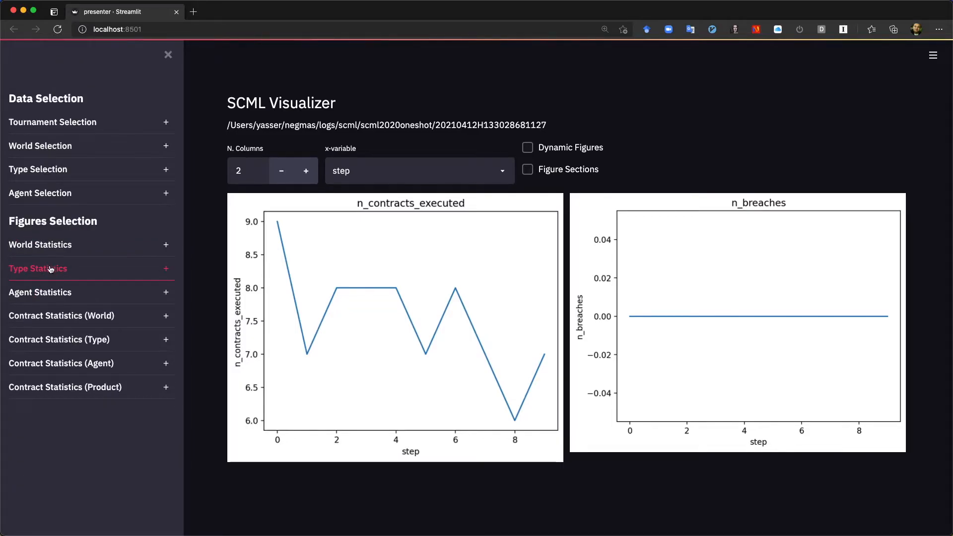
Set Agent Statistics to some, choose the balance statistic, and view its combined plot
click(40, 293)
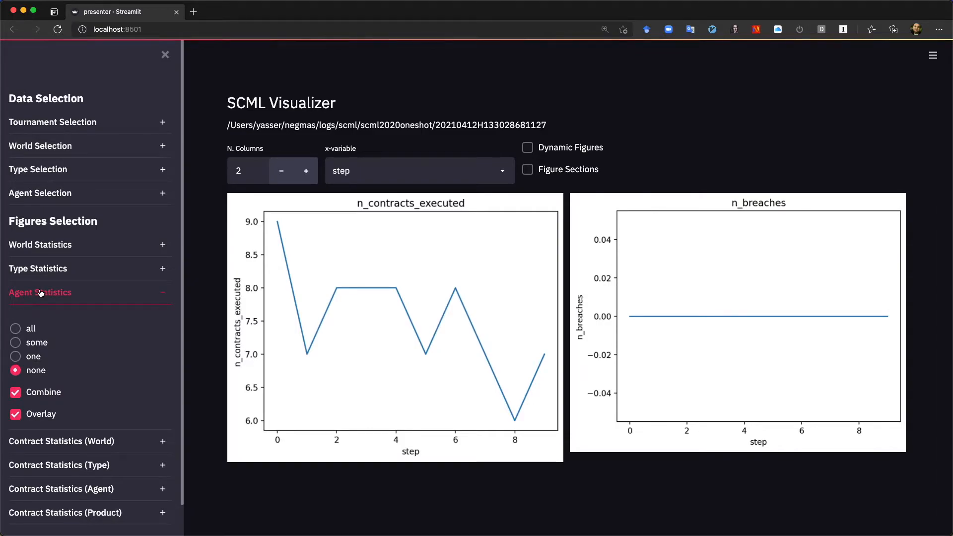
click(17, 343)
click(159, 349)
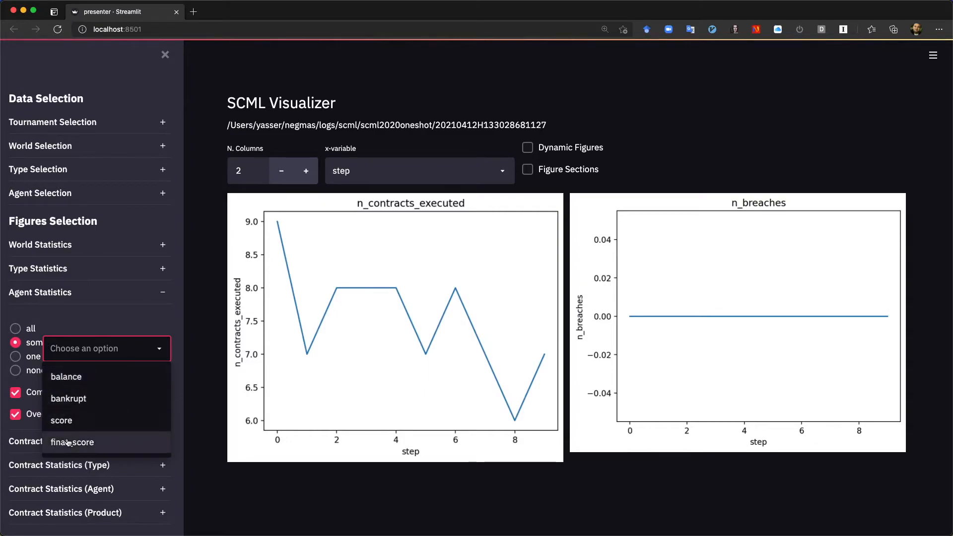
click(68, 385)
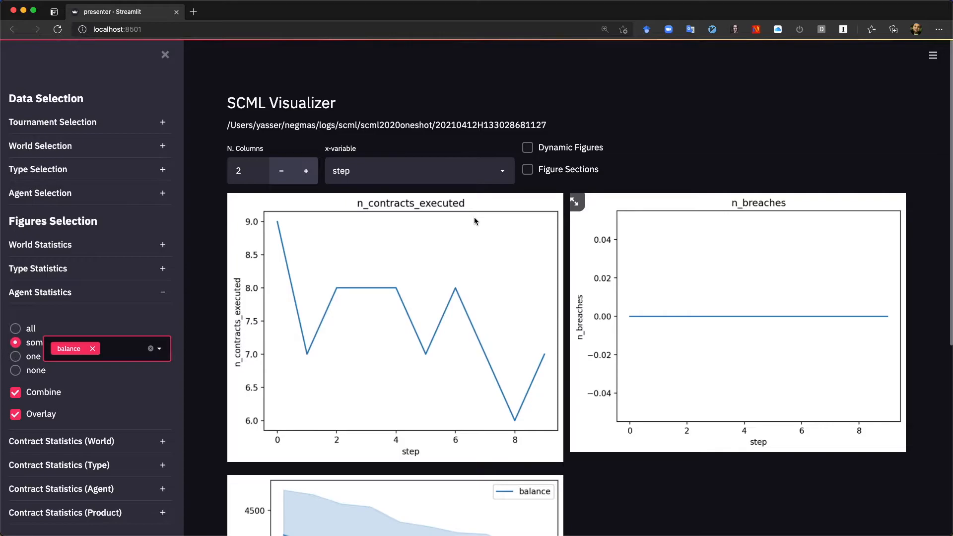
scroll(410, 322, down, 6)
scroll(410, 323, up, 1)
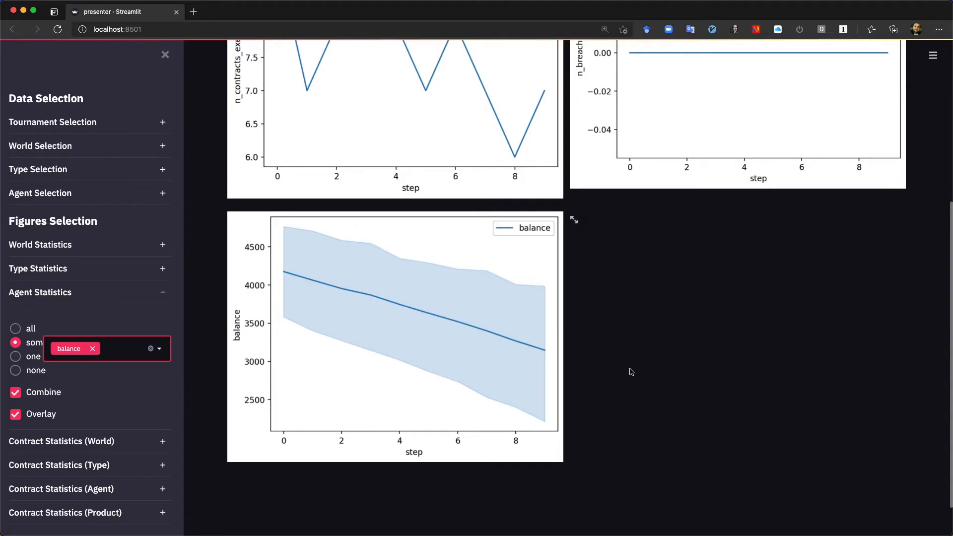
Turn off Combine and Overlay for Agent Statistics to plot the balance of each agent as a separate line
click(14, 395)
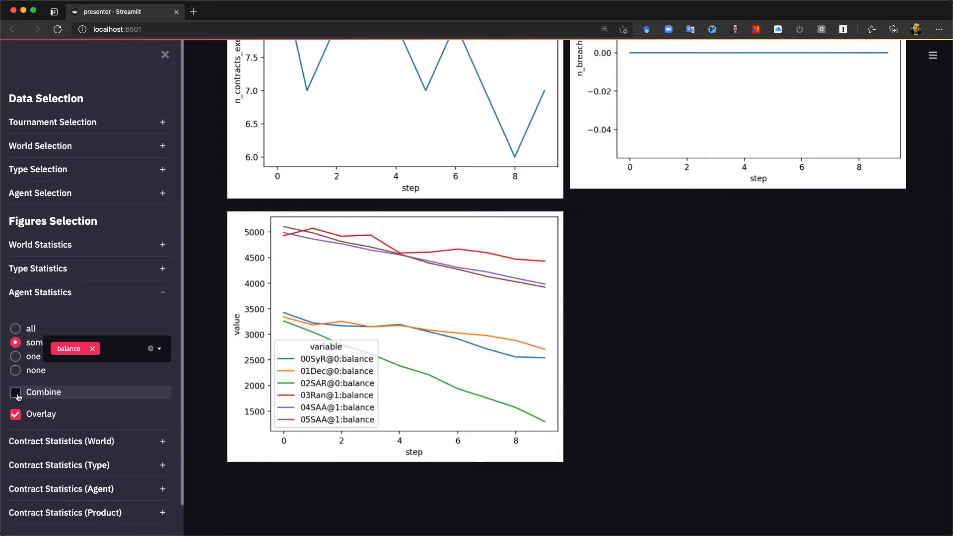
click(16, 414)
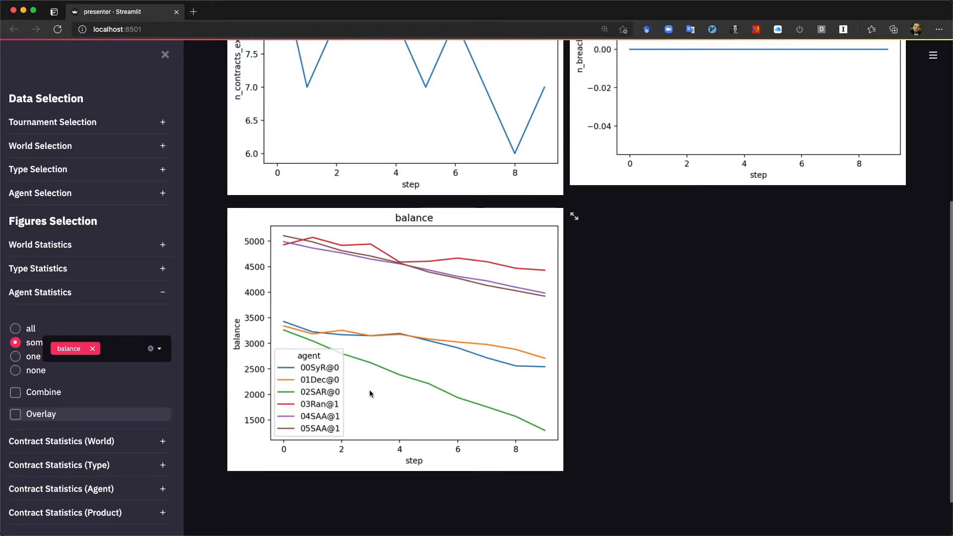
Set both Agent Statistics and World Statistics to none to clear their figures, and collapse both sections
click(15, 375)
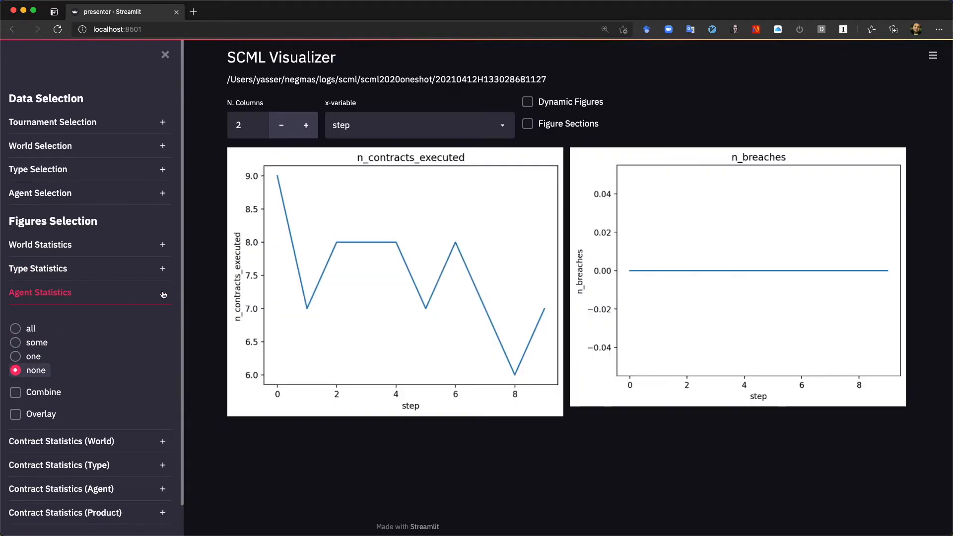
click(163, 294)
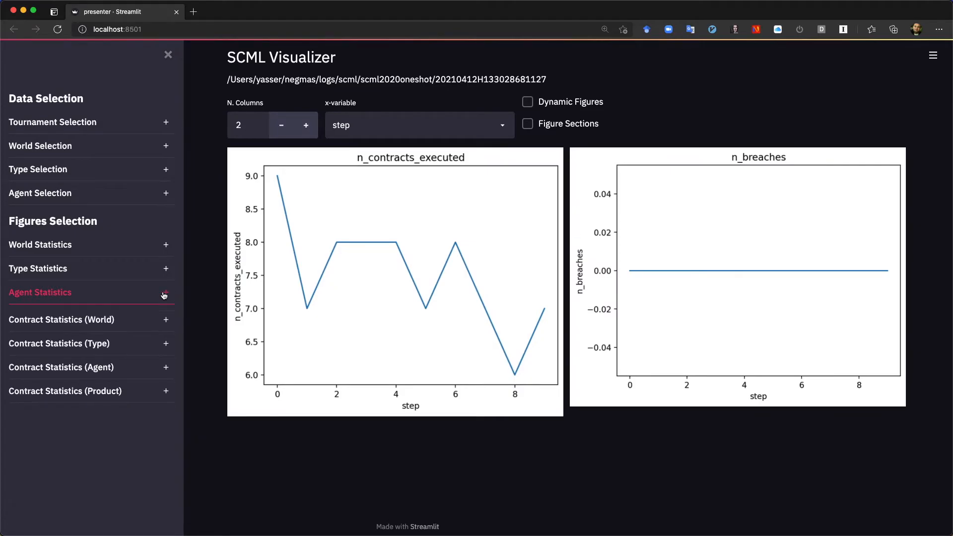
click(77, 246)
click(14, 322)
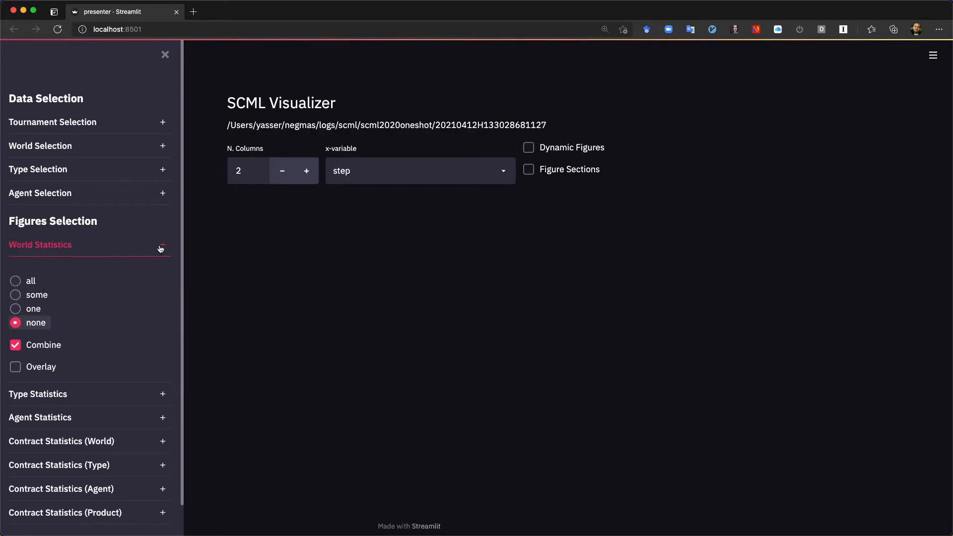
click(161, 248)
Set Type Statistics to all with Overlay off and review the separate figures for each statistic
click(72, 271)
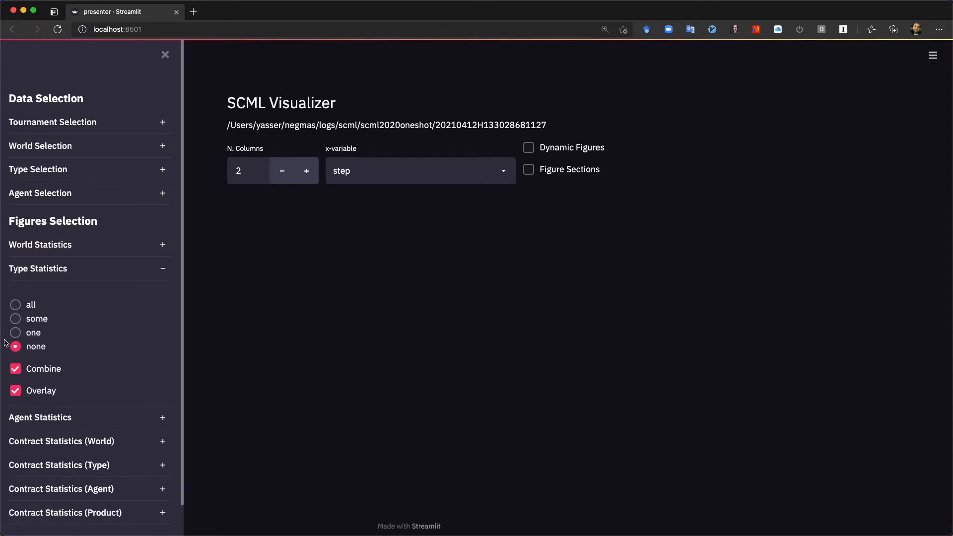
click(16, 320)
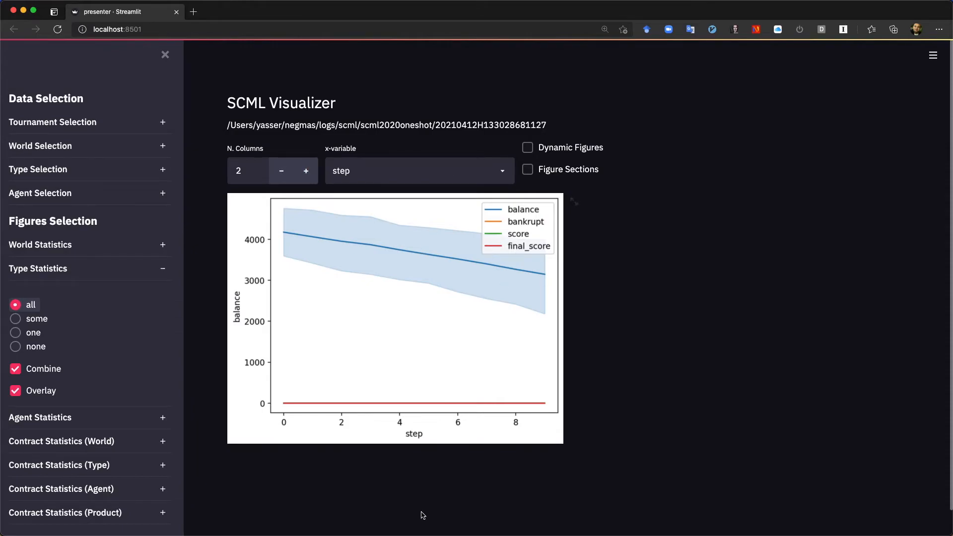
click(16, 392)
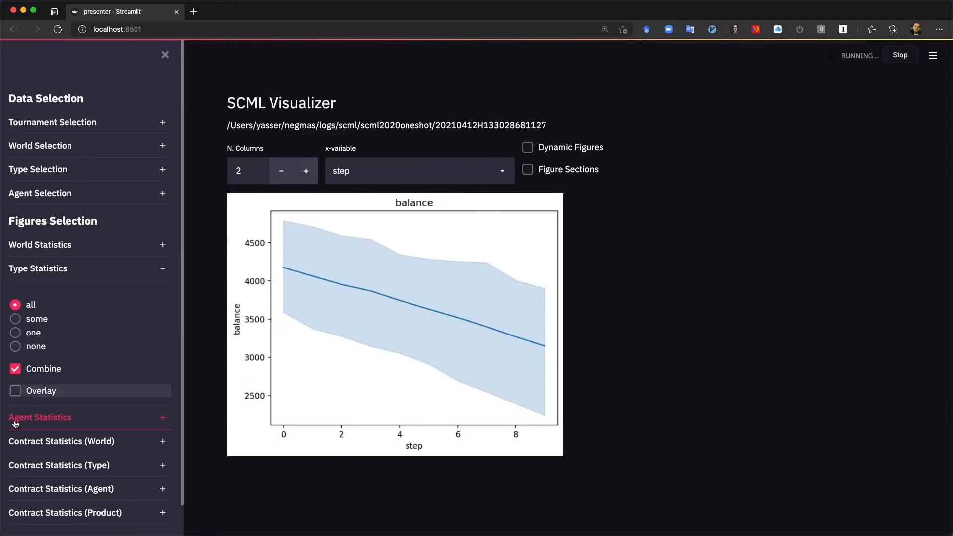
scroll(636, 305, down, 5)
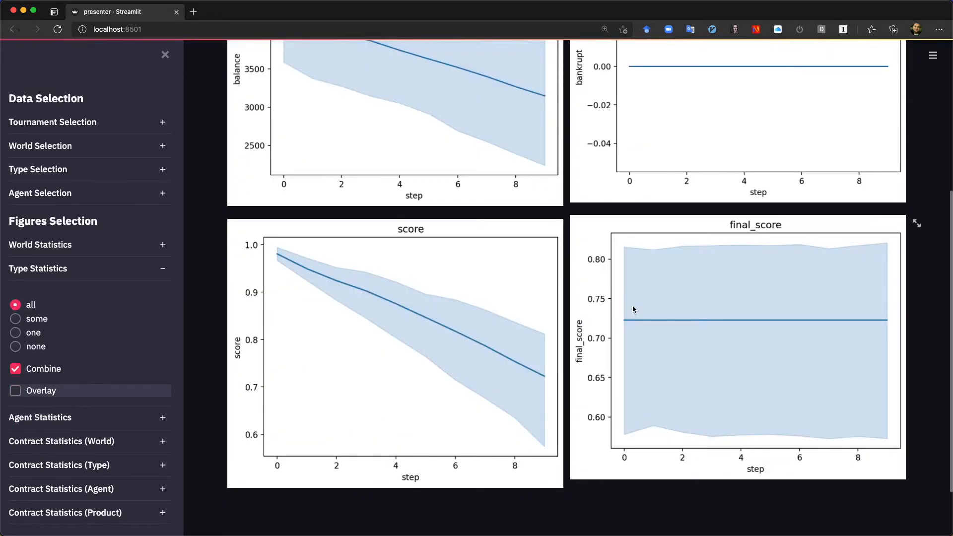
scroll(633, 306, up, 2)
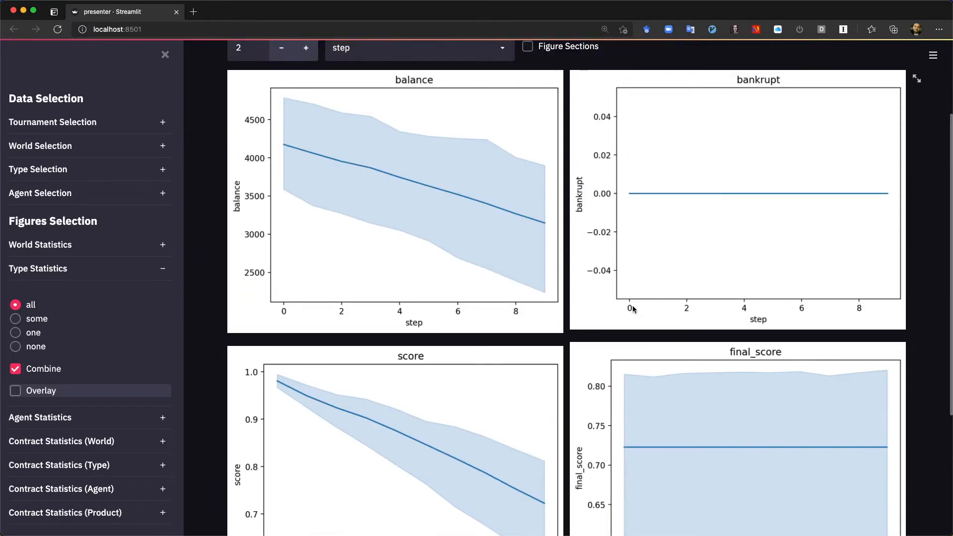
Turn off Combine for Type Statistics and review the per-type lines in each statistic's figure
click(16, 369)
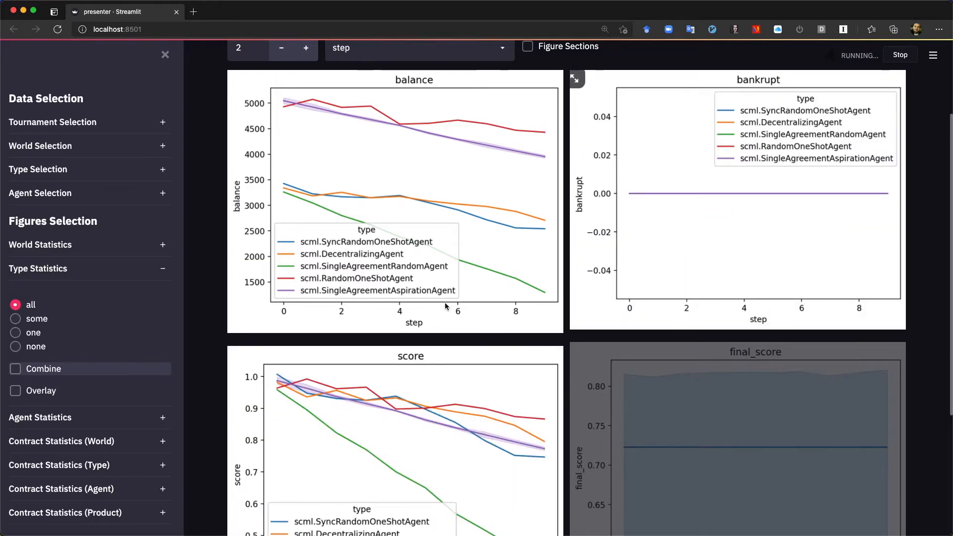
scroll(736, 415, down, 2)
scroll(736, 415, up, 3)
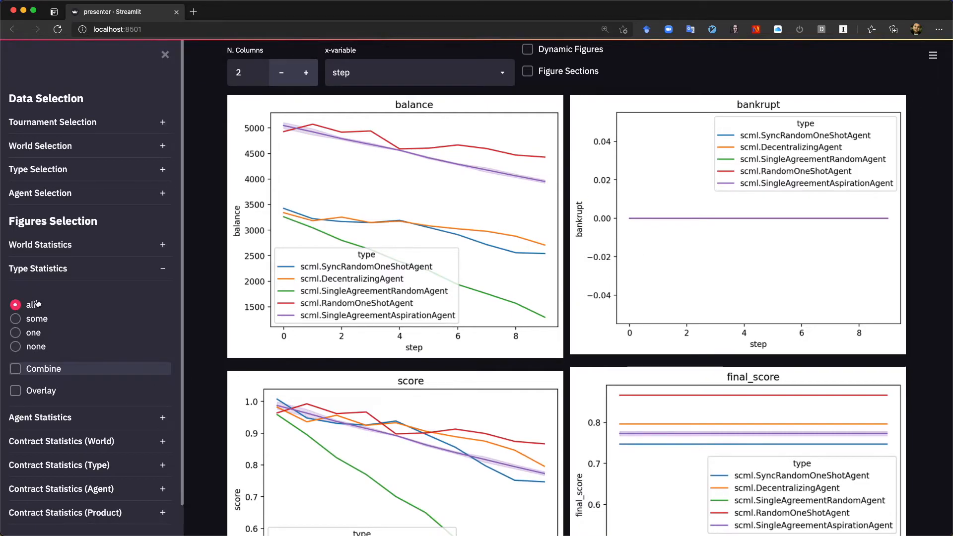
Set Type Statistics to none to clear its figures, and collapse the section
click(162, 269)
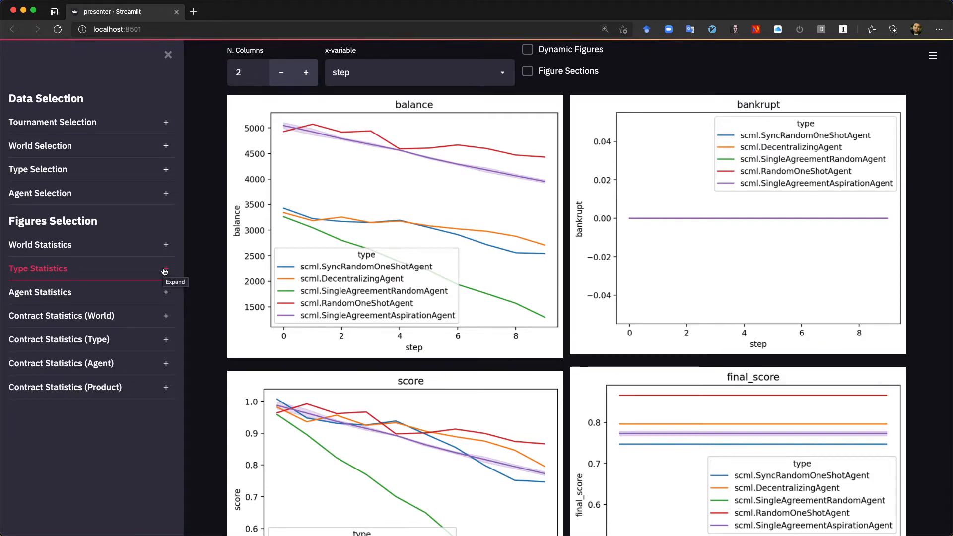
click(164, 271)
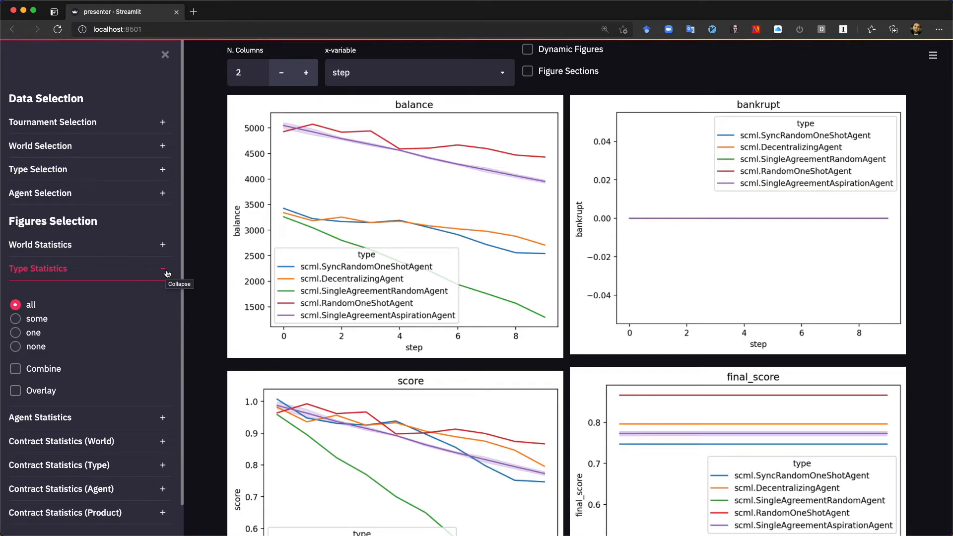
click(167, 272)
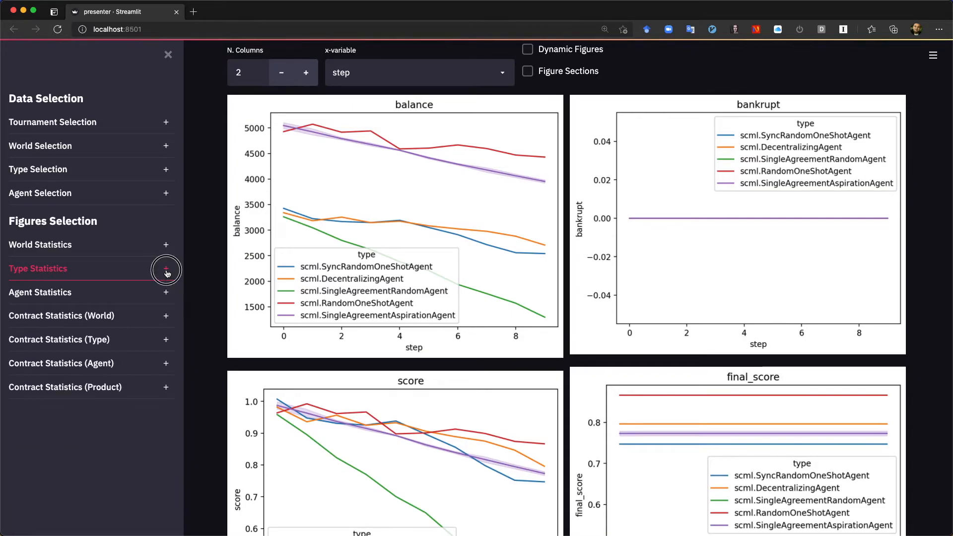
click(167, 273)
click(15, 347)
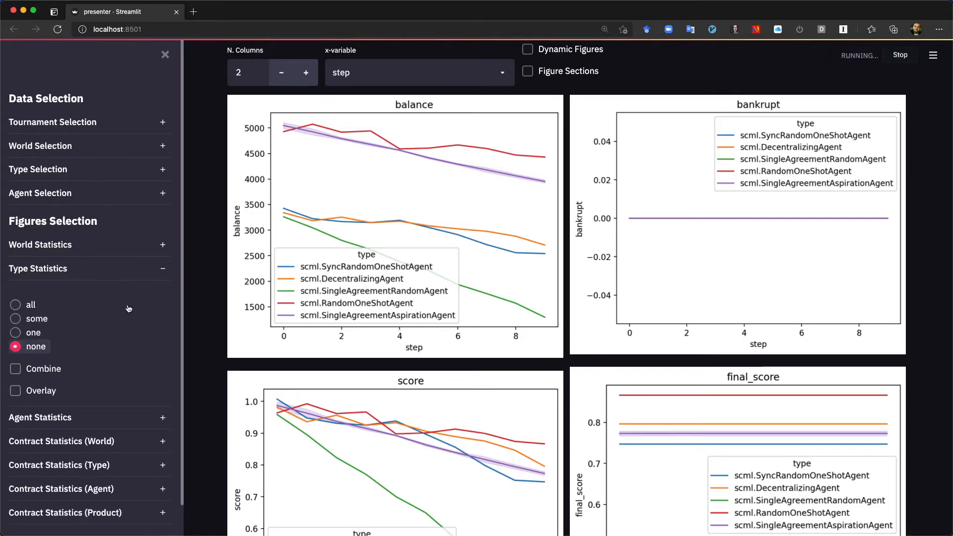
click(165, 271)
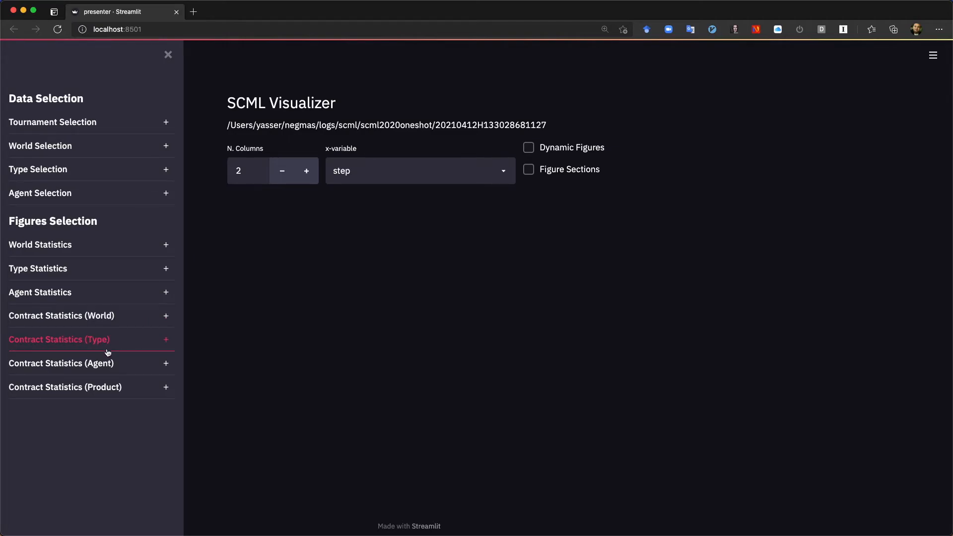
Set Contract Statistics (Product) to some, choose executed_quantity, and turn off Combine to plot each product separately
click(106, 392)
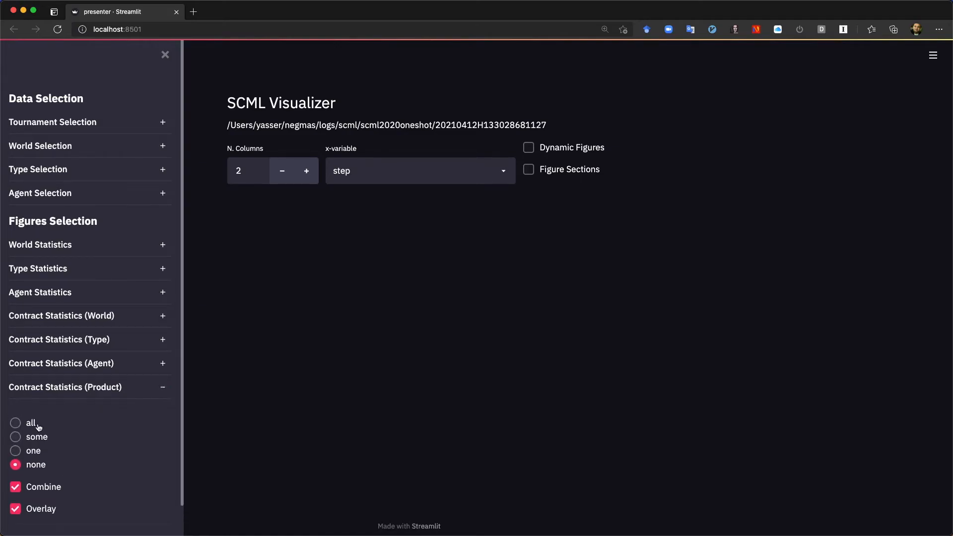
click(18, 439)
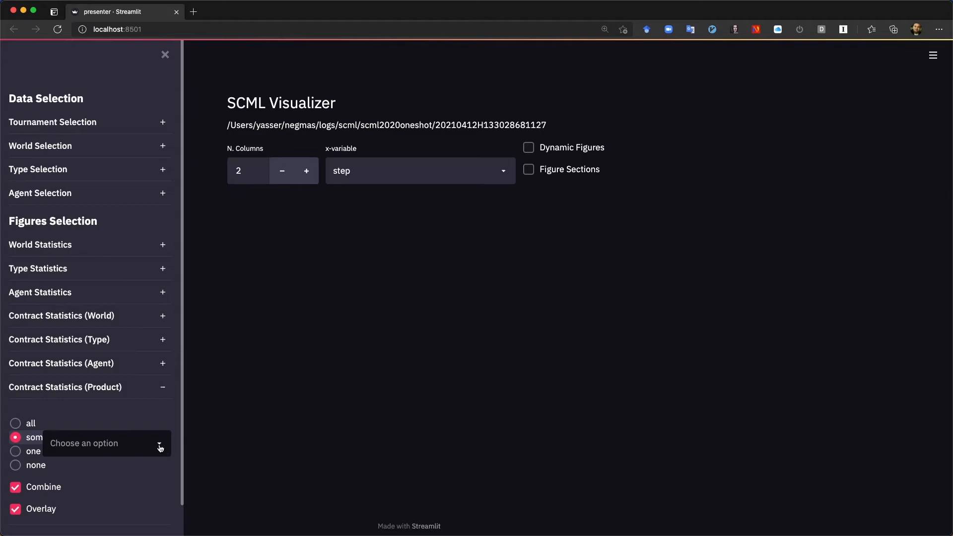
click(160, 448)
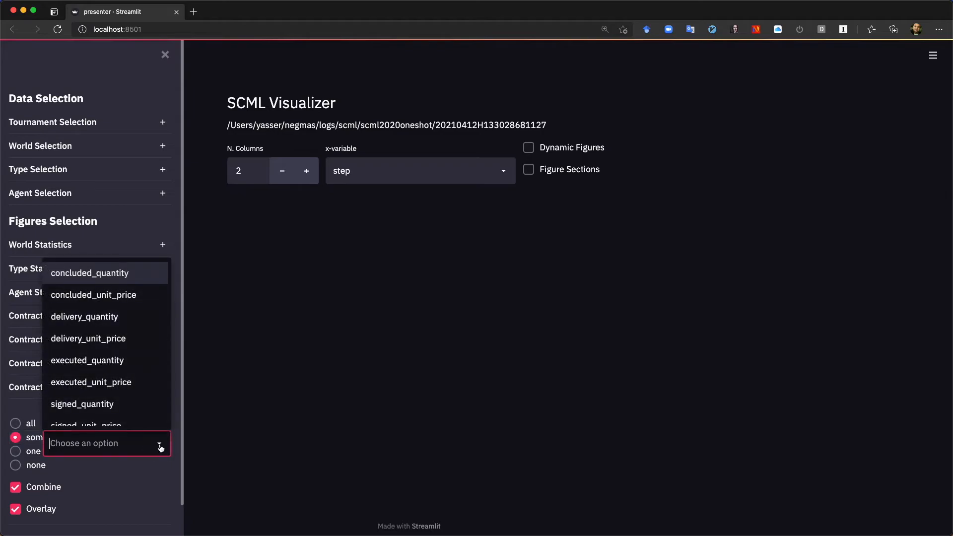
click(89, 361)
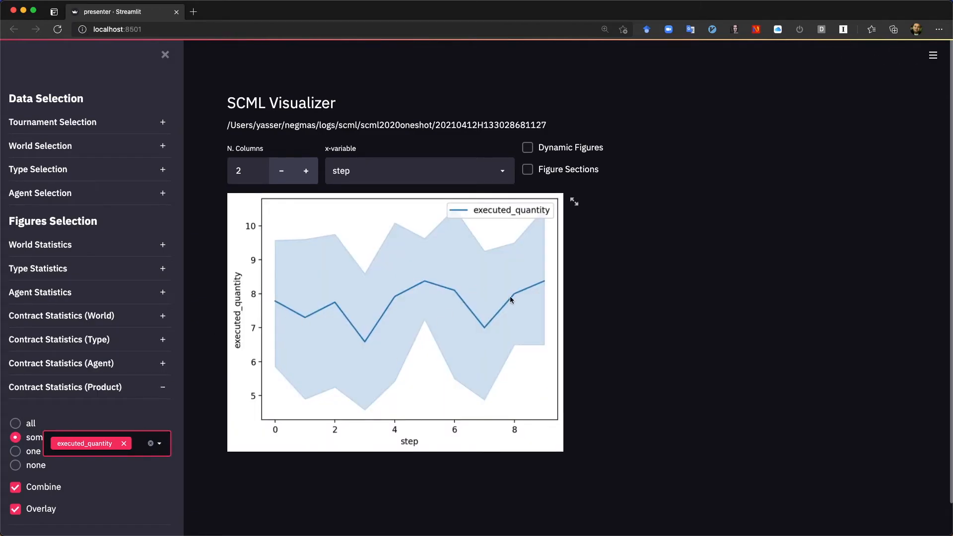
click(15, 487)
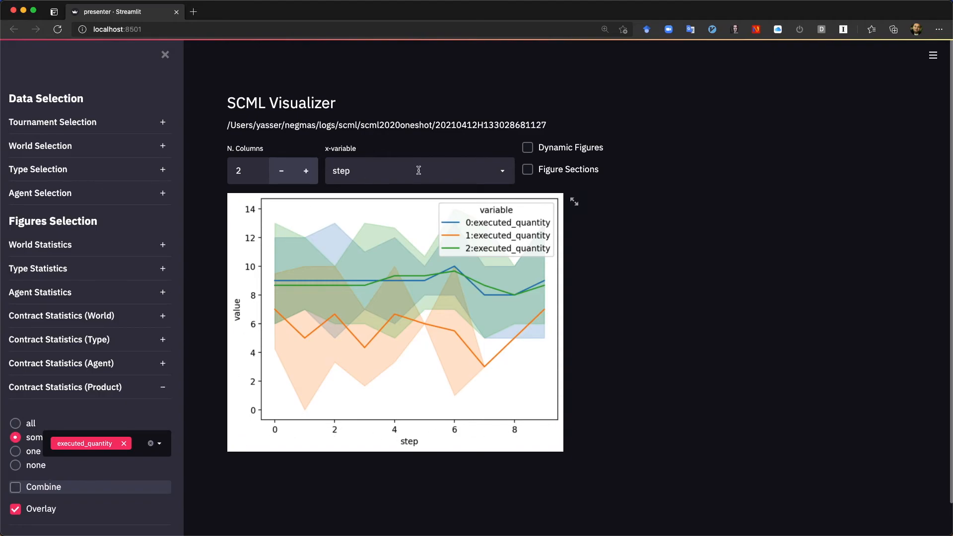
Plot executed_quantity against relative_time with Overlay off, and view the figure full screen before returning to the page
click(506, 176)
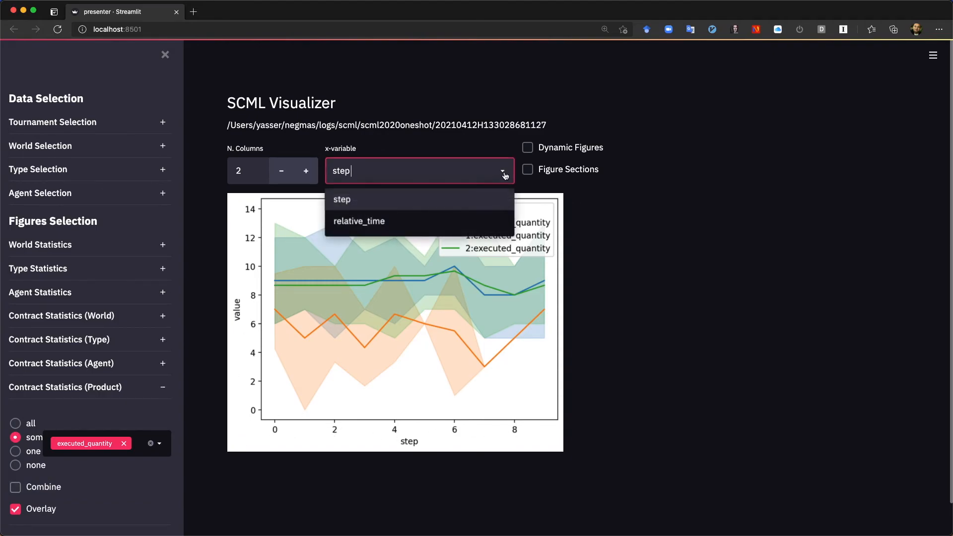
click(381, 220)
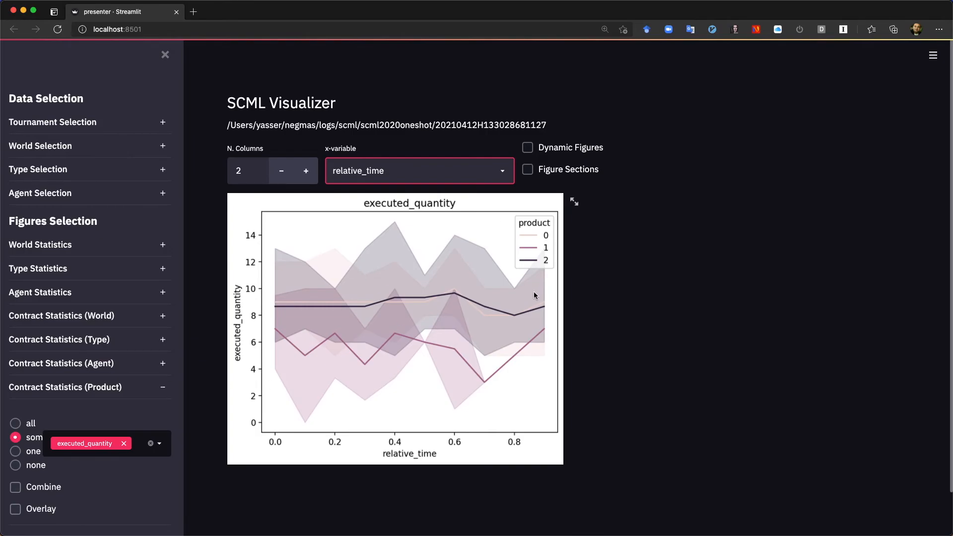
click(575, 202)
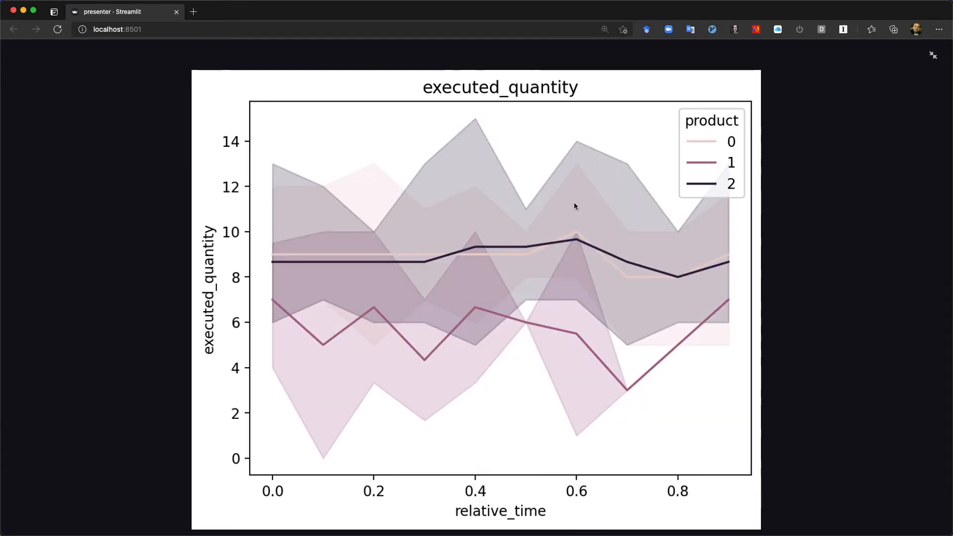
click(934, 55)
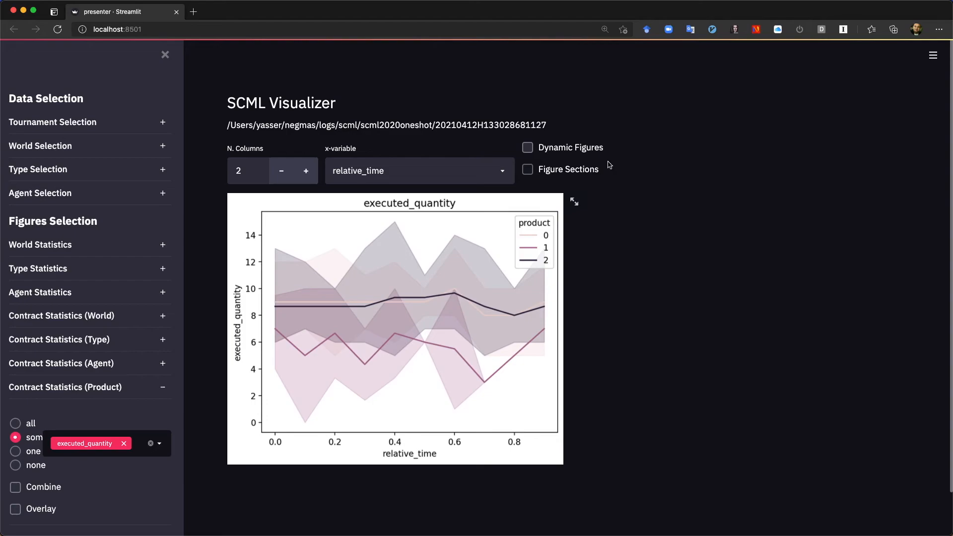
Turn on Figure Sections, add the bankrupt and balance plots under Type Statistics, and review the figures grouped by section
click(529, 169)
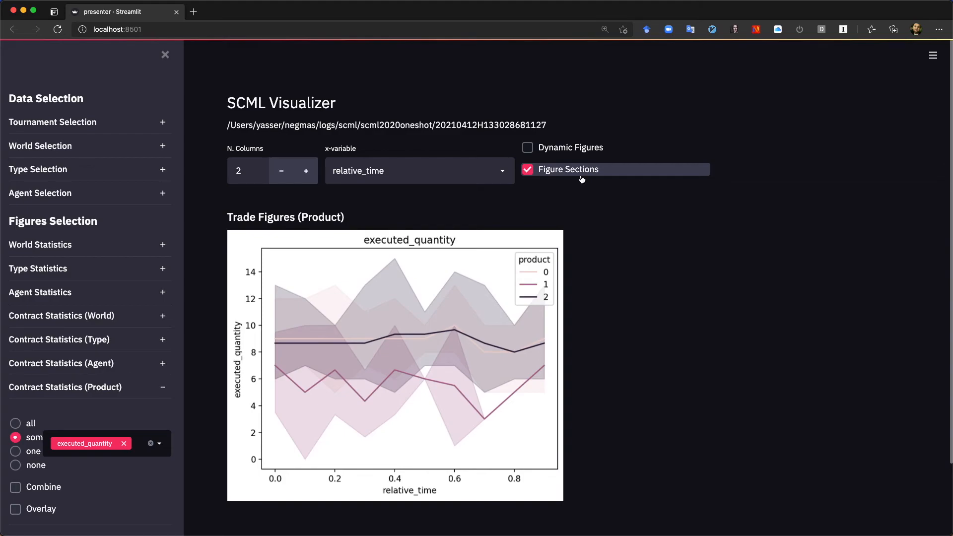
click(58, 268)
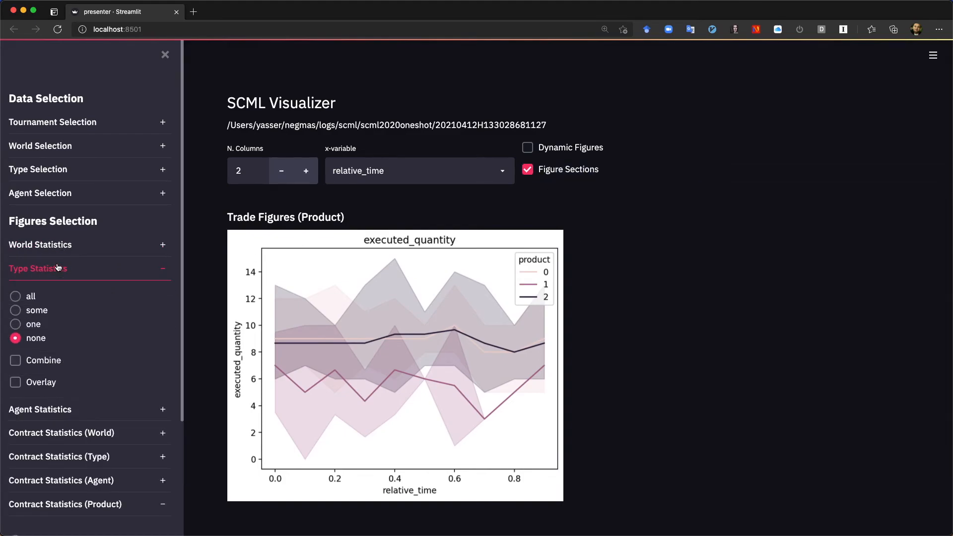
click(16, 319)
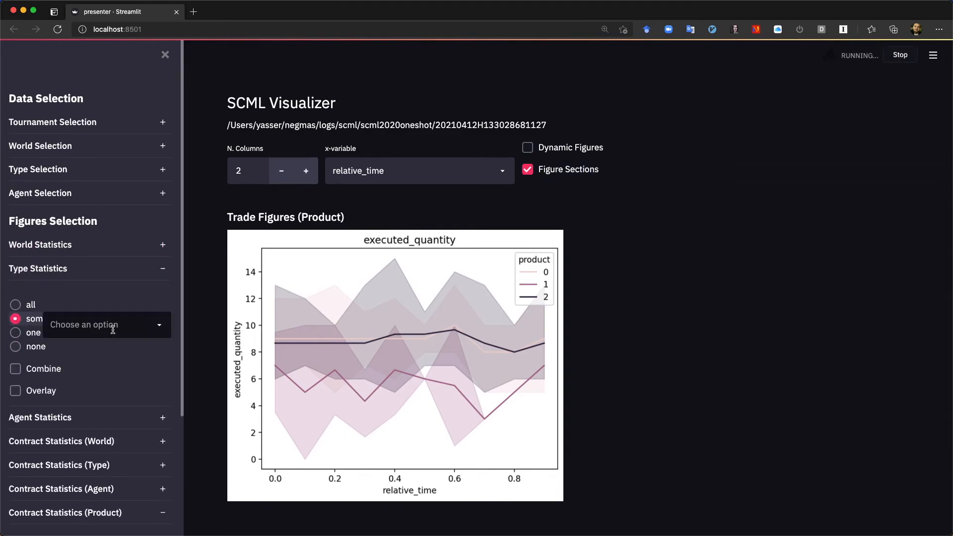
click(154, 325)
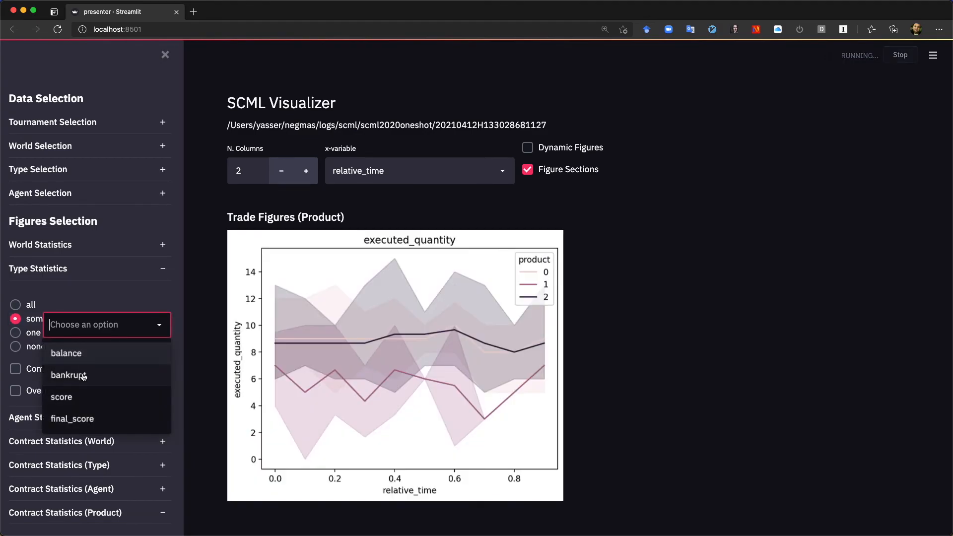
click(83, 376)
click(159, 325)
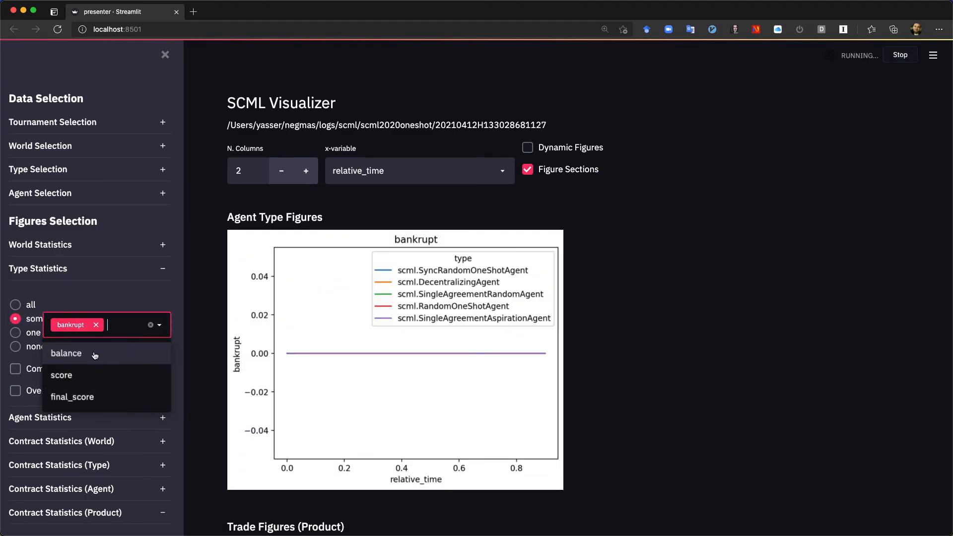
click(72, 361)
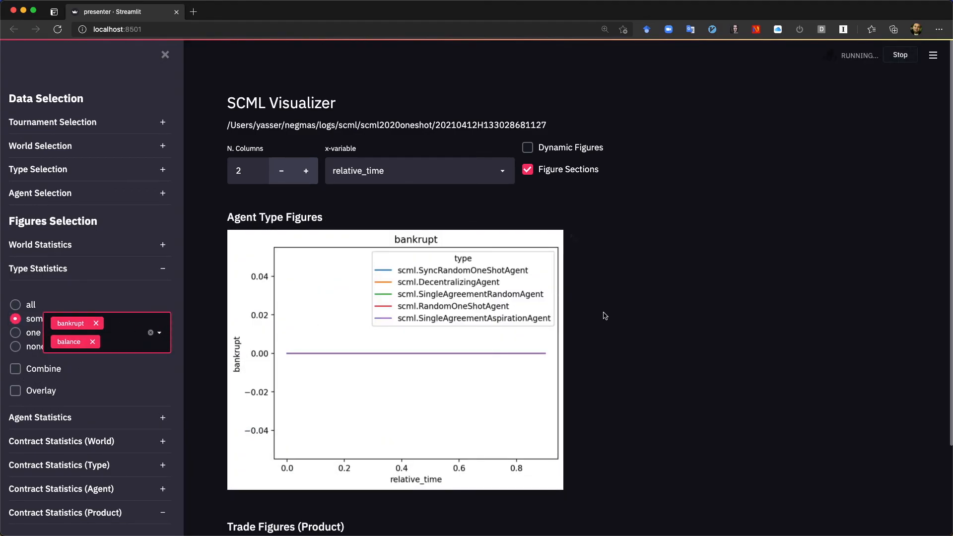
scroll(595, 271, down, 3)
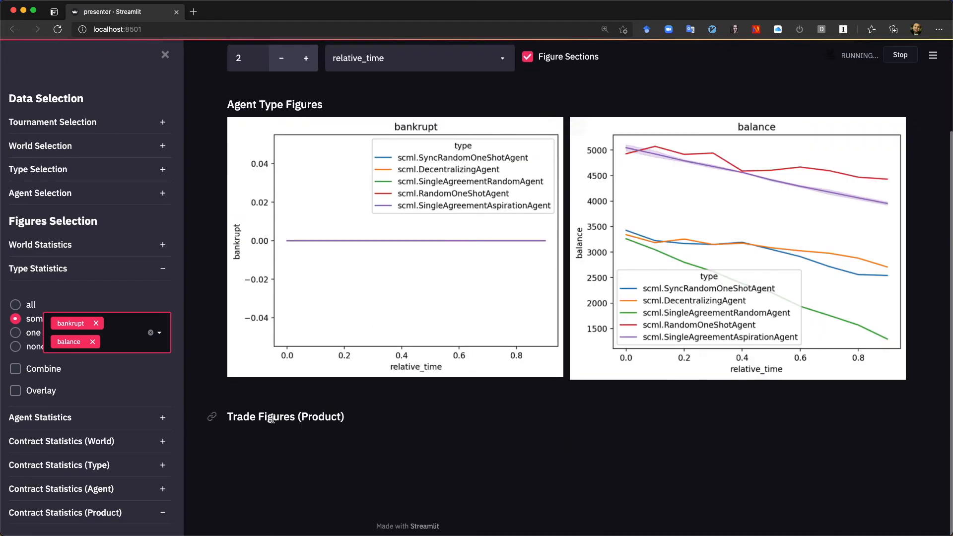
scroll(368, 410, down, 7)
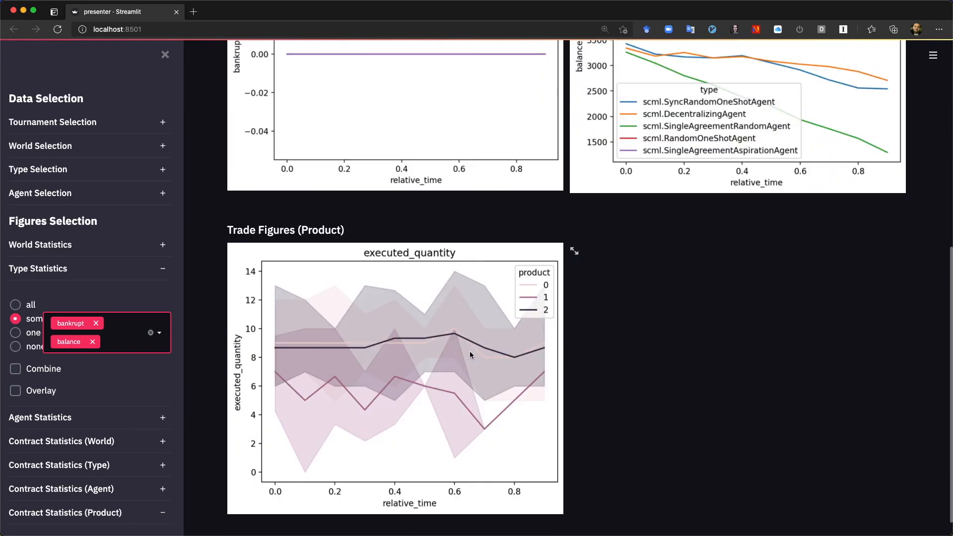
scroll(470, 353, up, 10)
scroll(470, 353, down, 2)
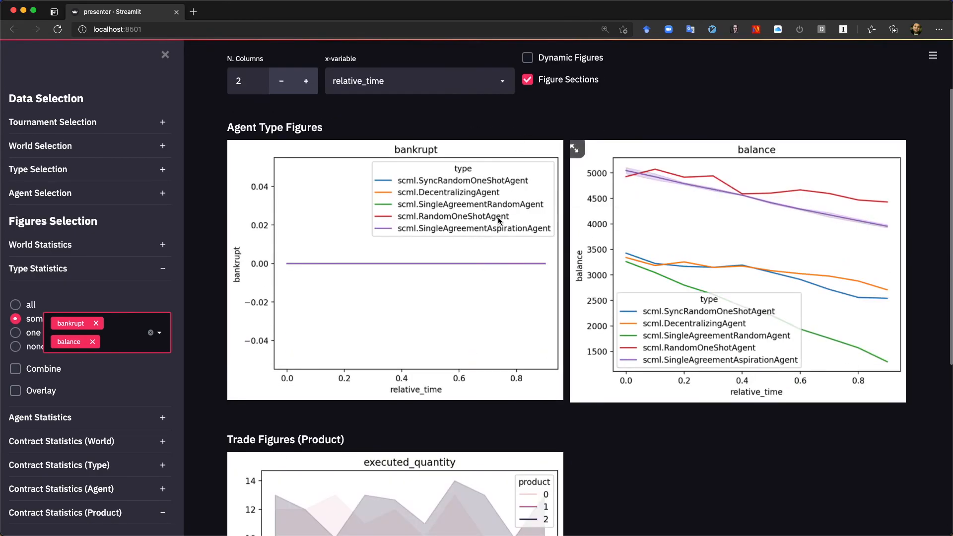
Turn off Figure Sections and remove balance from the selected Type Statistics
click(528, 80)
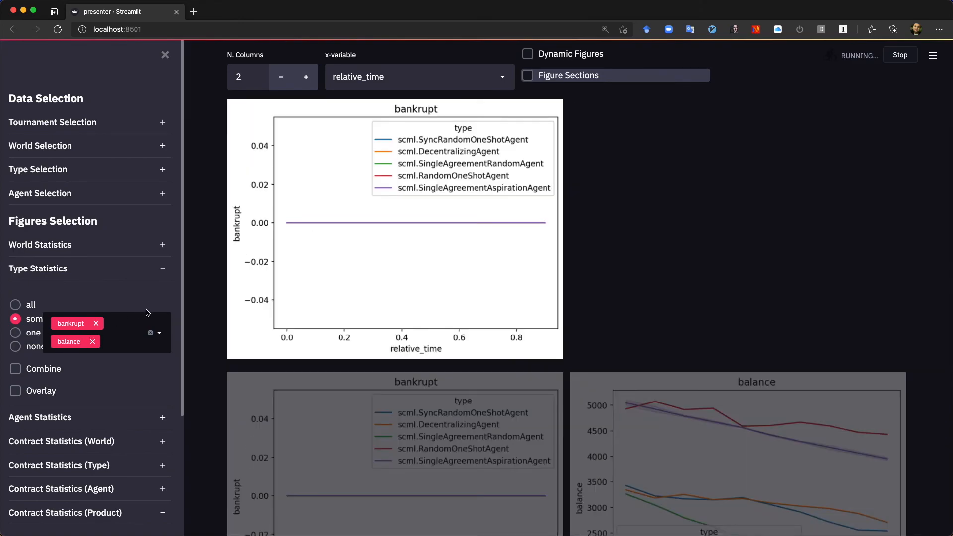
click(92, 342)
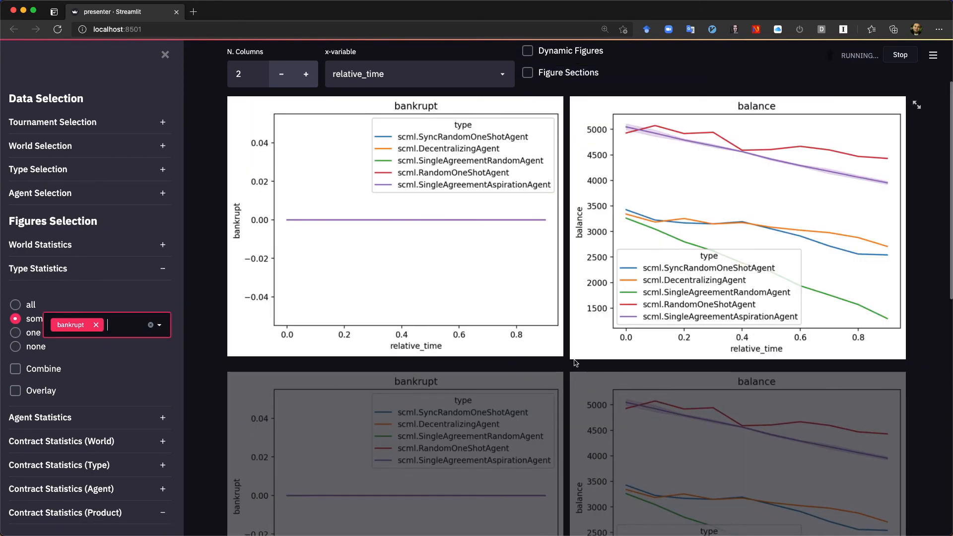